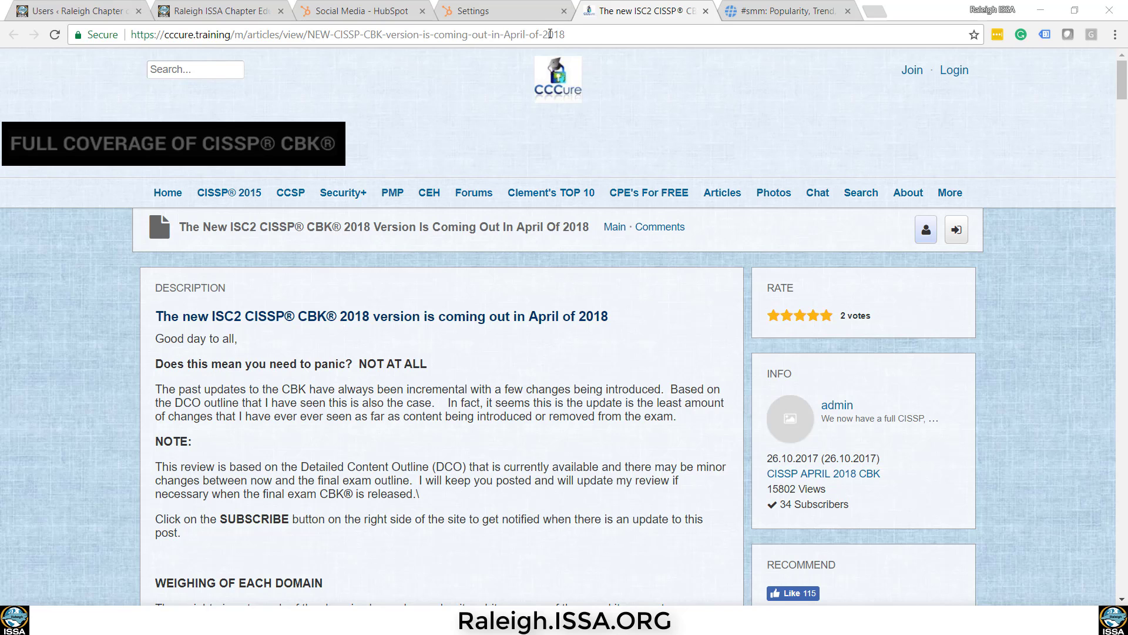
- Copy the web address of the article on the new ISC2 CISSP CBK 2018 version
scroll(477, 445, down, 6)
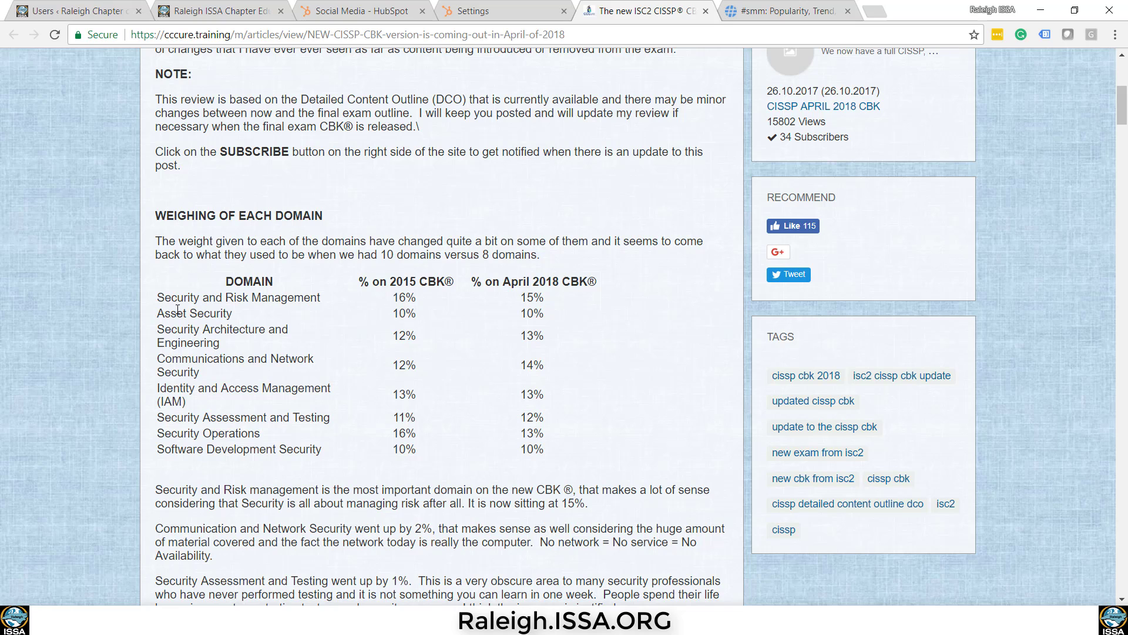
click(430, 34)
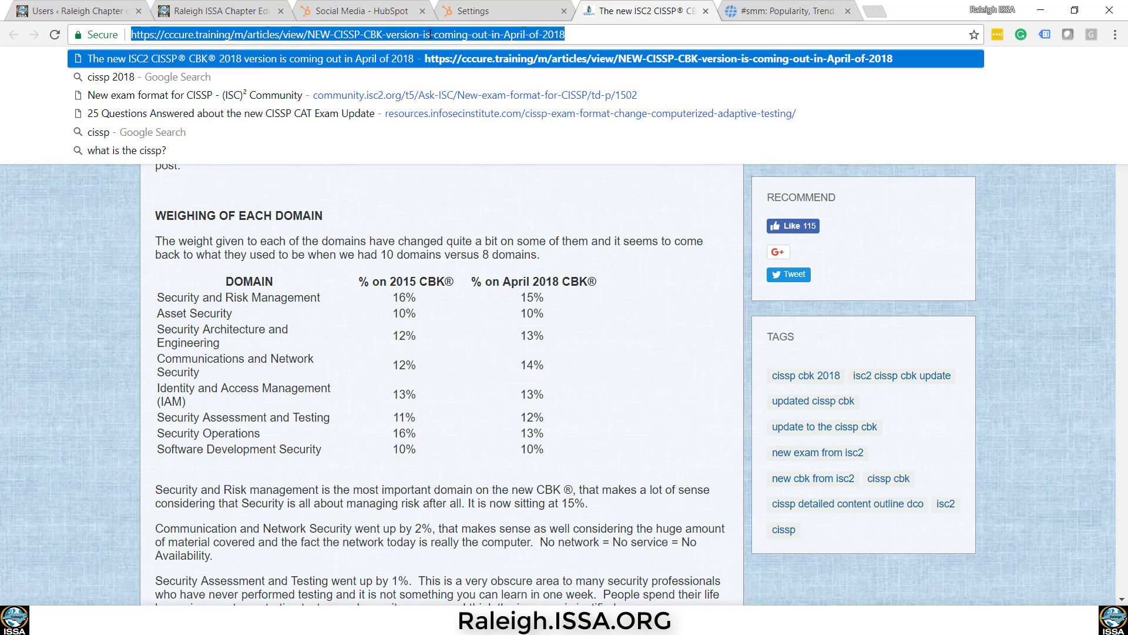
right_click(430, 34)
click(463, 78)
- Switch to the HubSpot Social Media page and start composing a new Twitter message
click(412, 15)
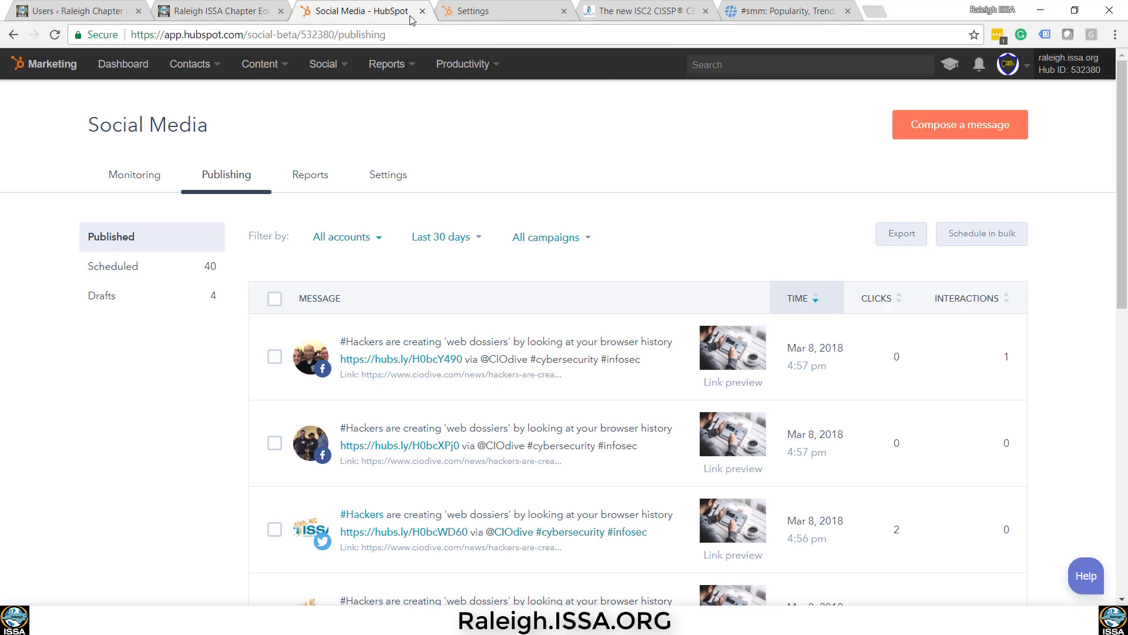
click(964, 130)
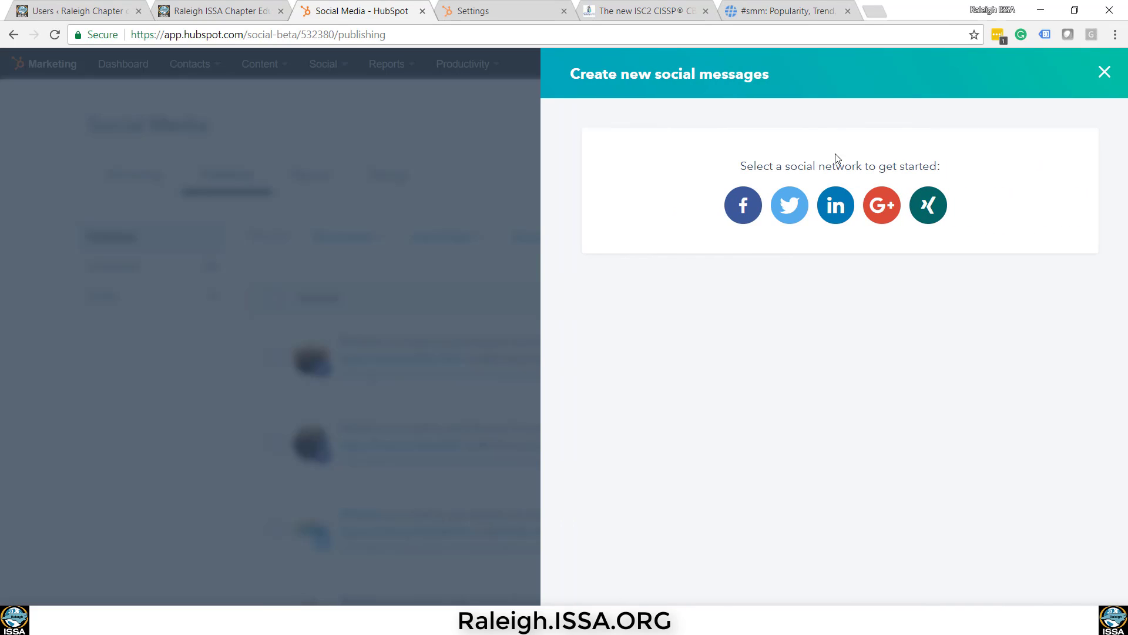
click(792, 215)
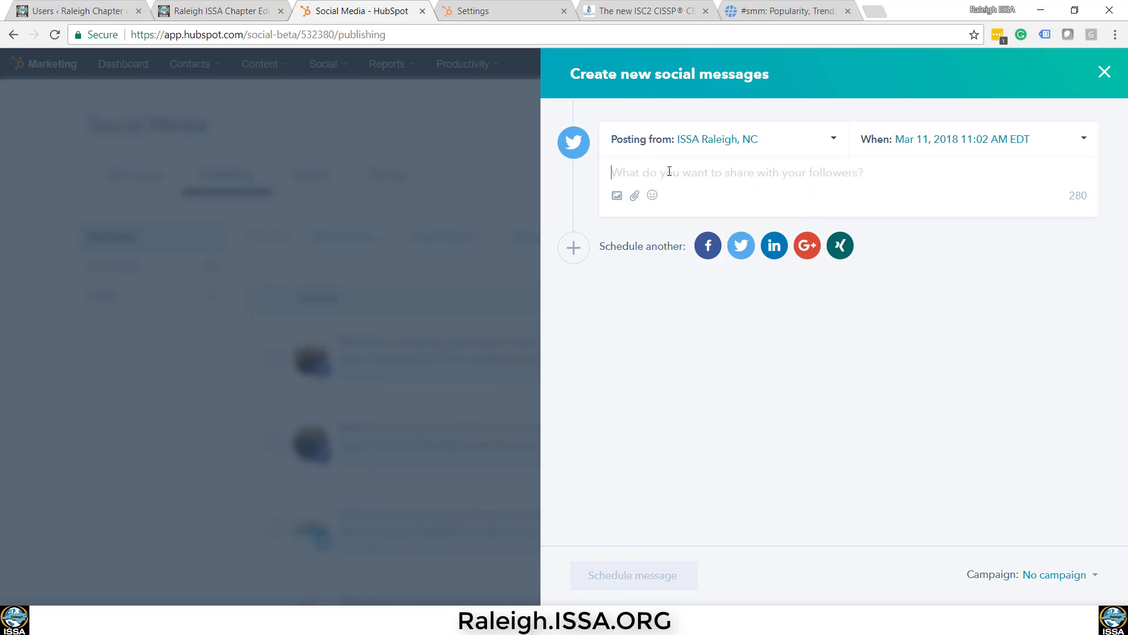
- Check the message's publish time options, then paste the copied article link into the Twitter message
click(1084, 140)
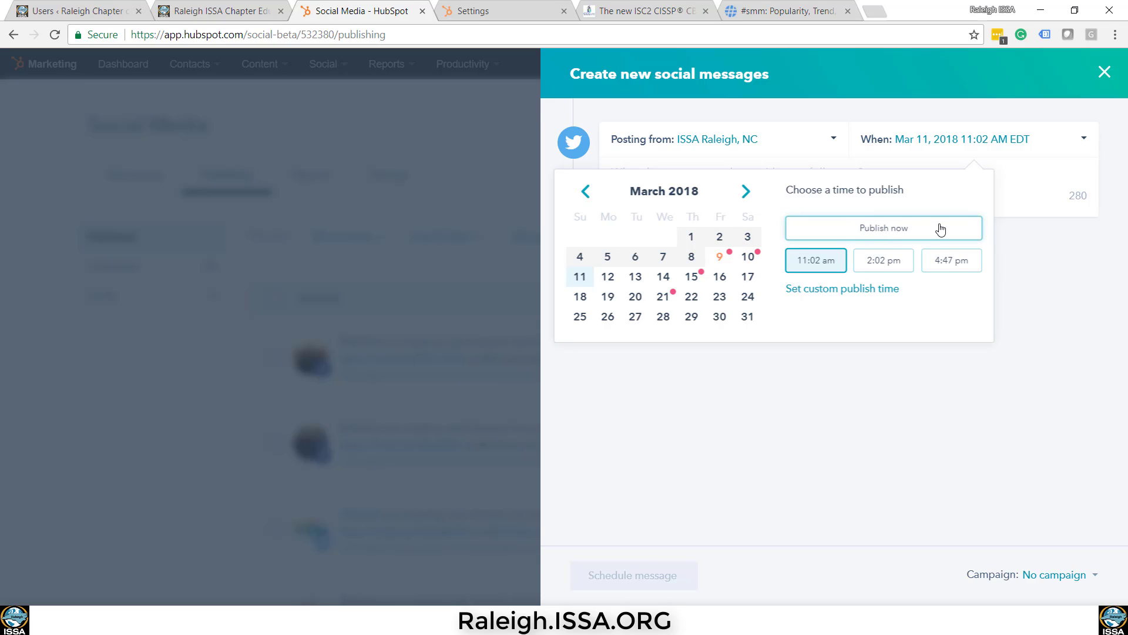
click(1026, 256)
right_click(671, 171)
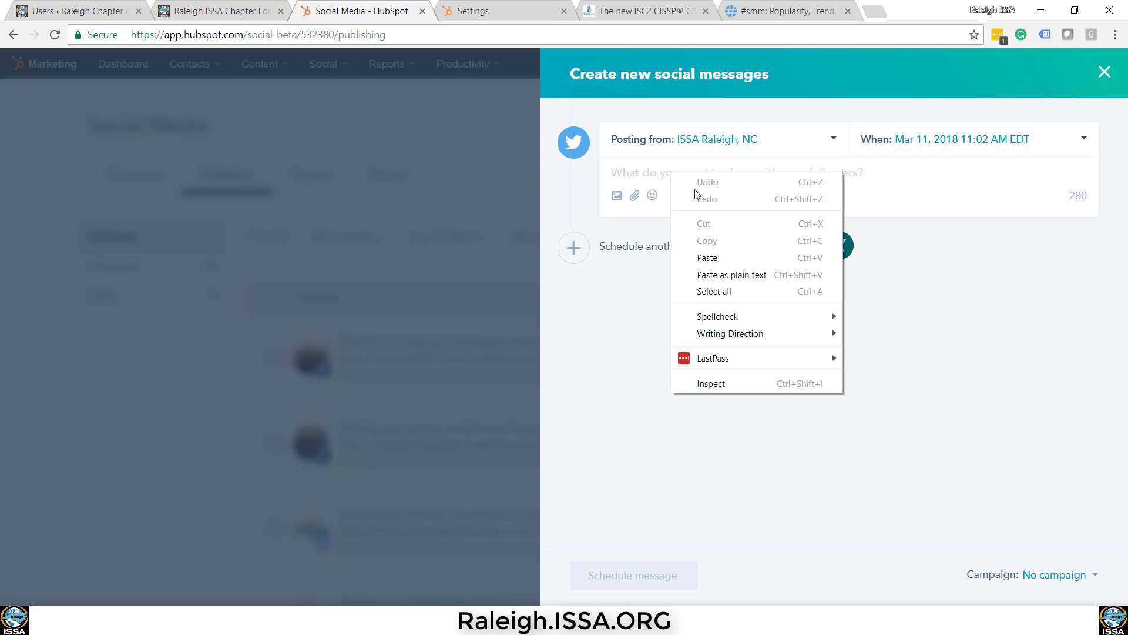
click(710, 256)
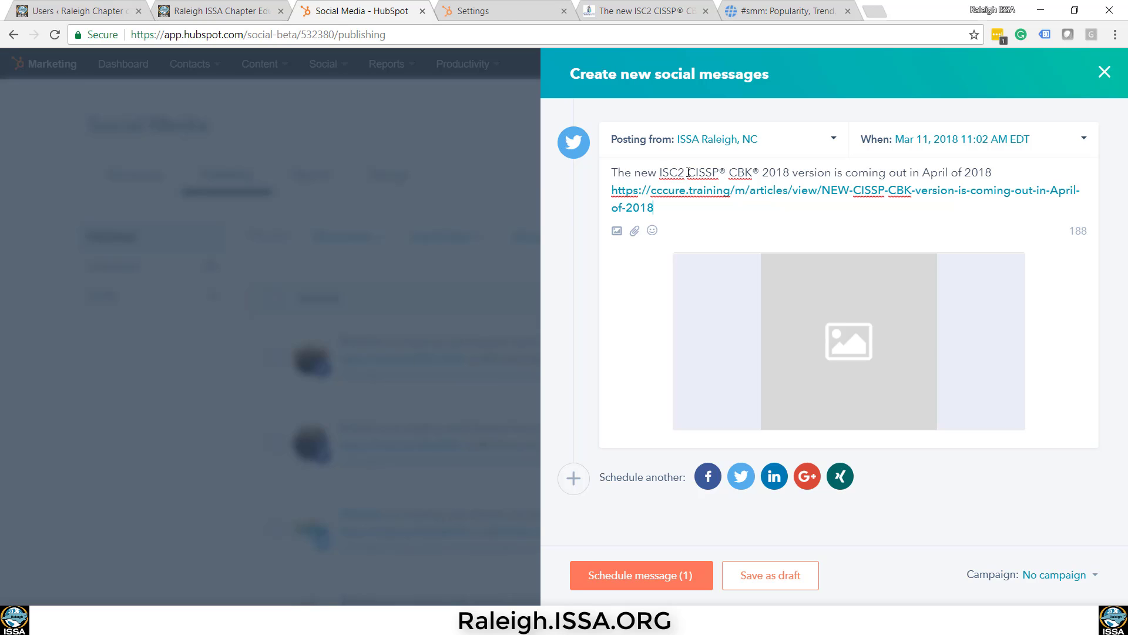
drag(685, 172, 661, 173)
click(662, 172)
text(@)
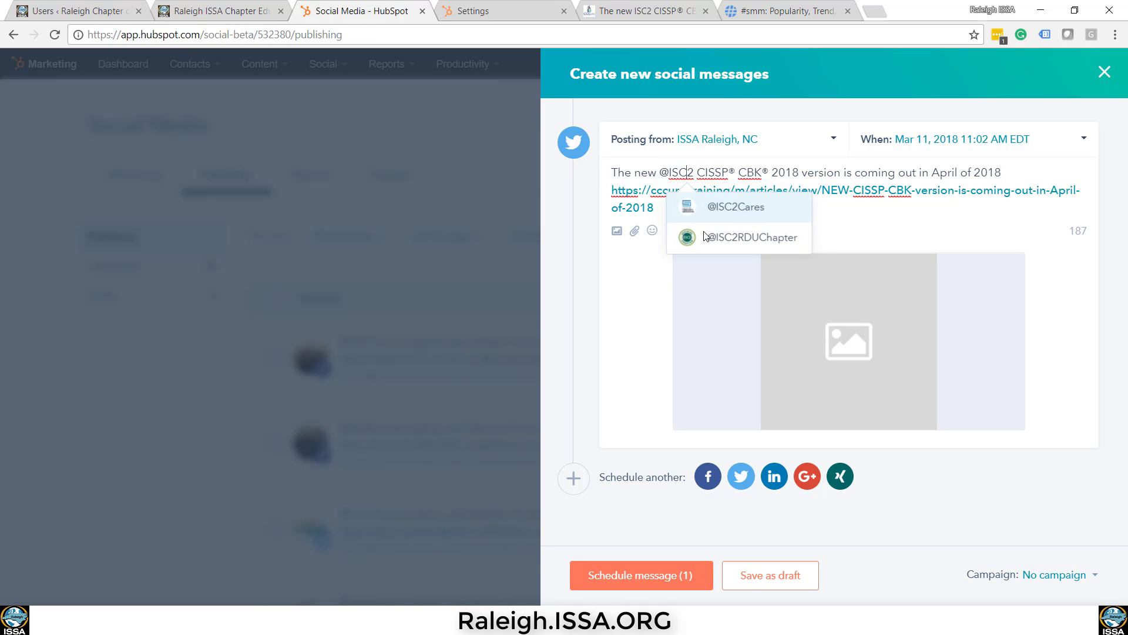
click(705, 236)
text(@)
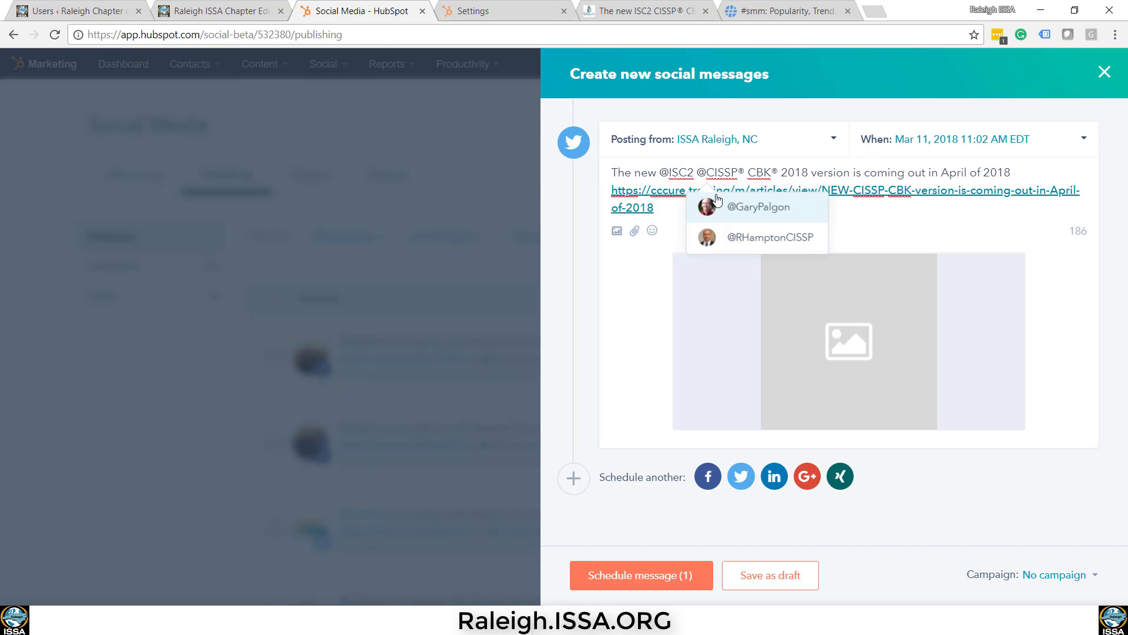
key(BackSpace)
text(#)
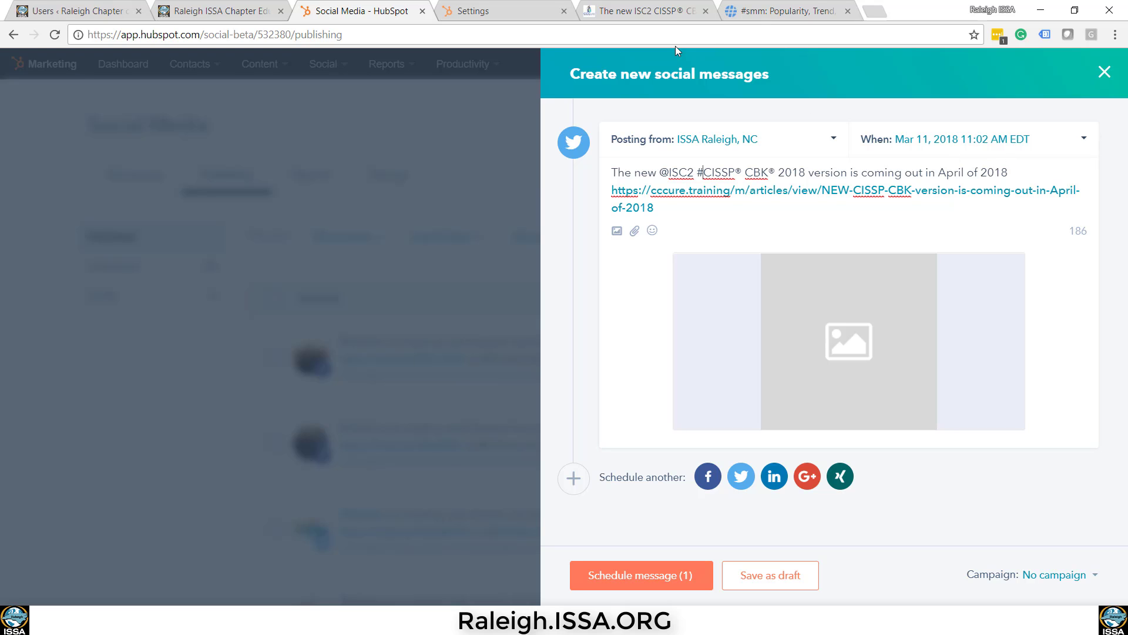
- Return to the CISSP article, view its page source and search it for "tag"
click(639, 9)
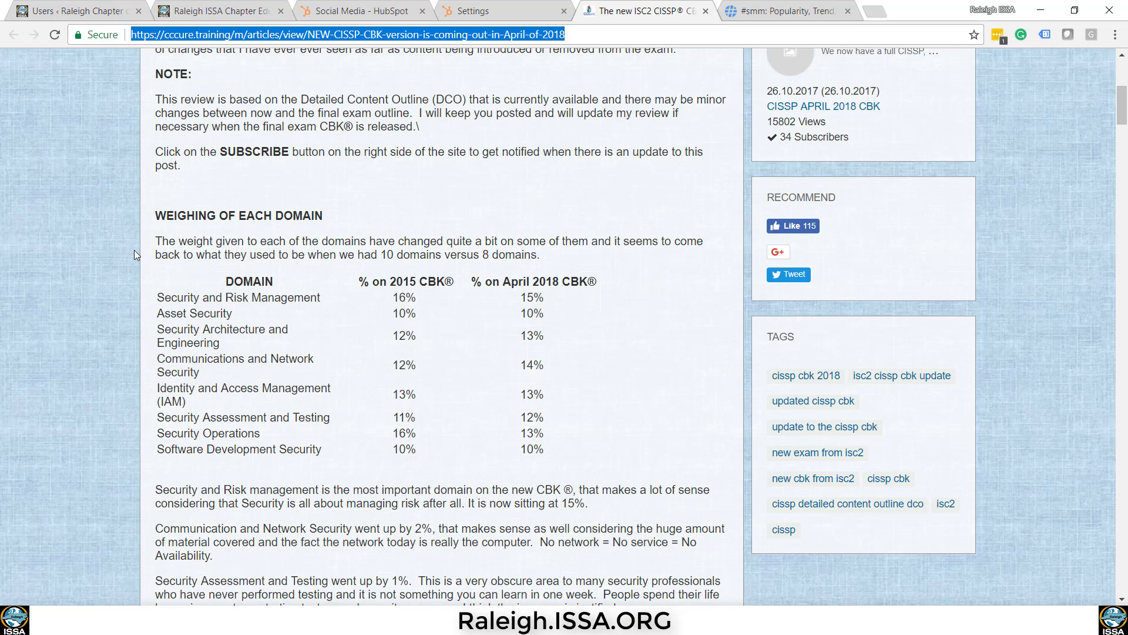
right_click(99, 256)
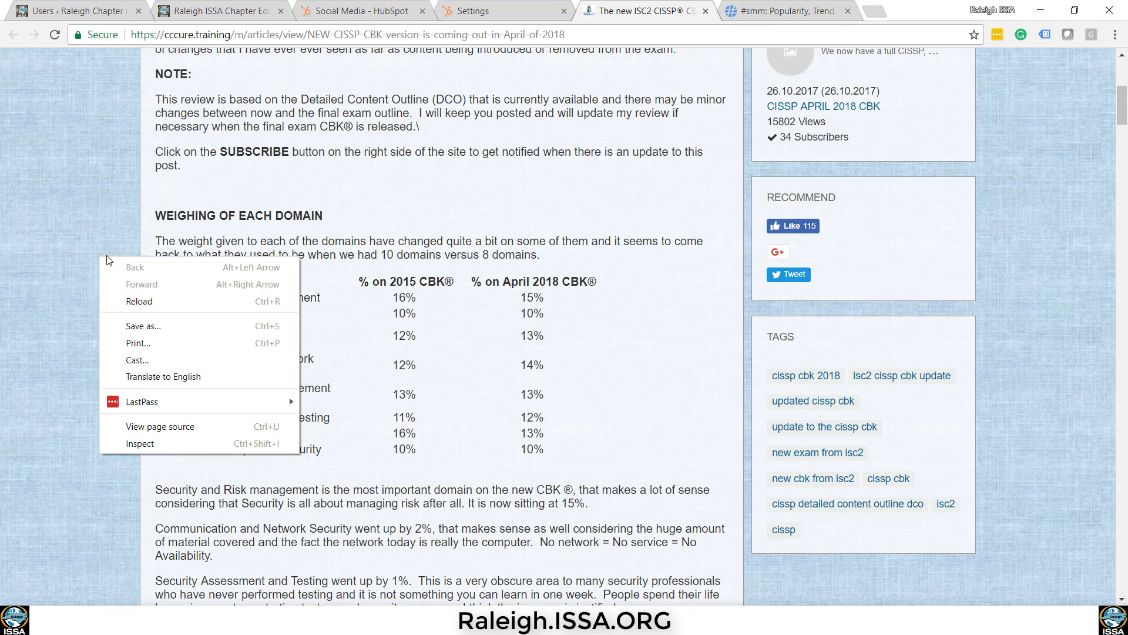
click(187, 433)
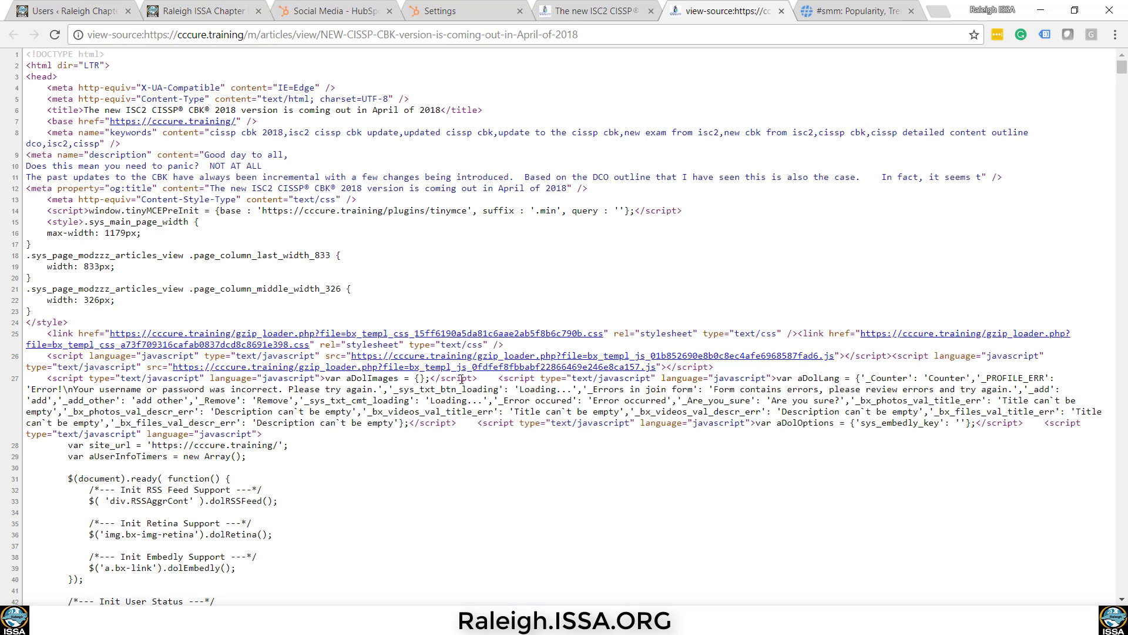
key(ctrl+f)
text(tag)
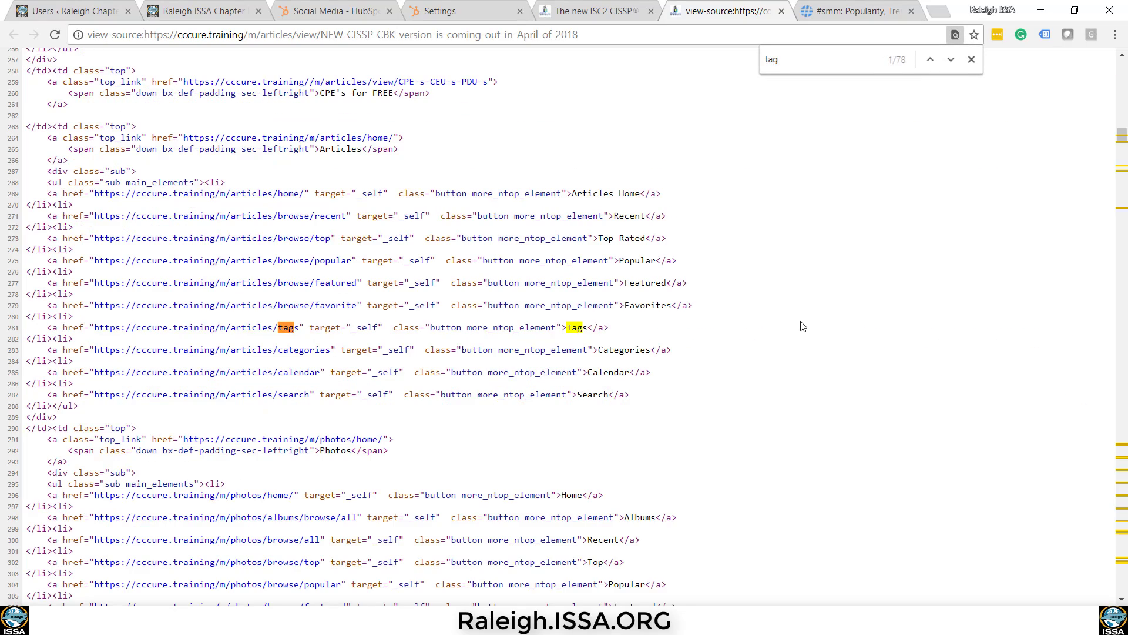
- Locate the list of article tags in the page source and copy the tag text "cissp cbt"
scroll(912, 386, down, 20)
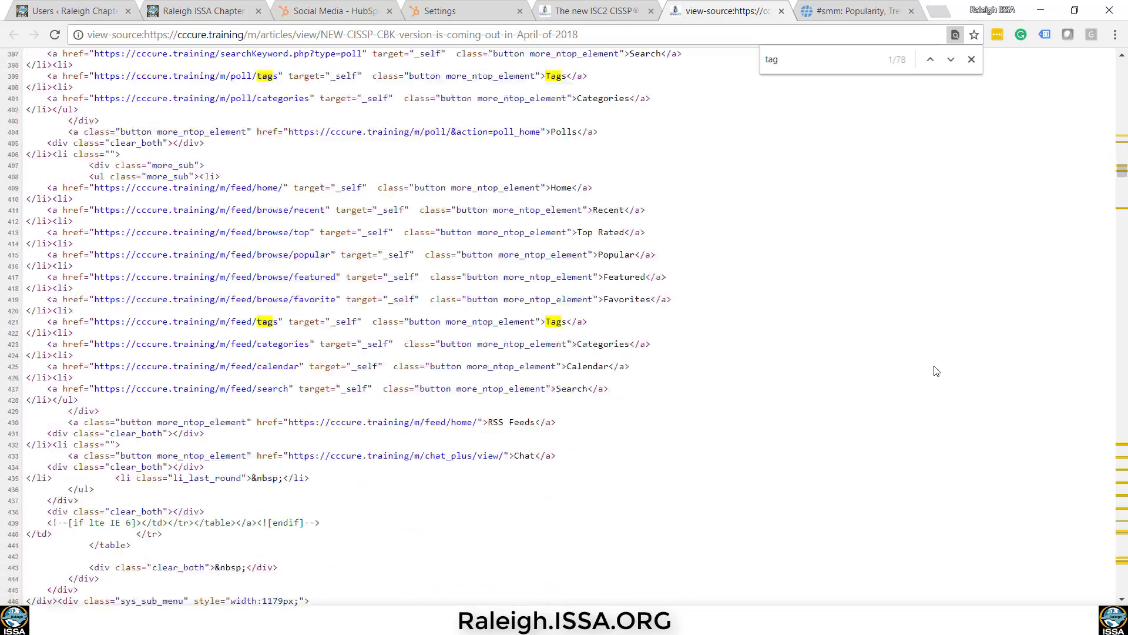
scroll(936, 371, down, 16)
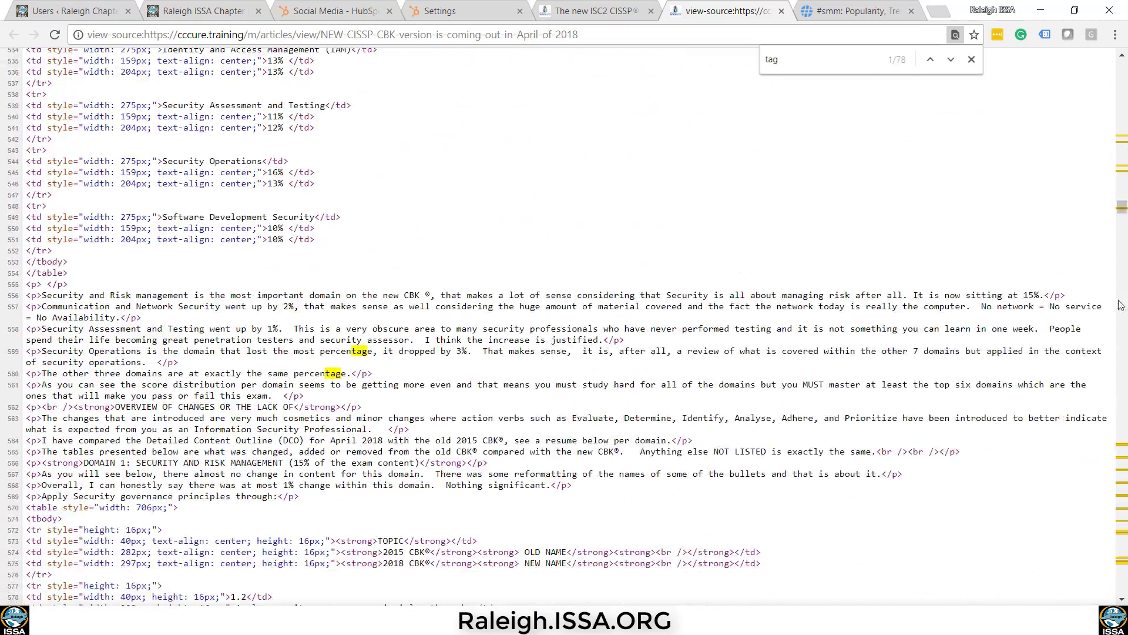
drag(1123, 216, 1124, 497)
scroll(564, 418, down, 2)
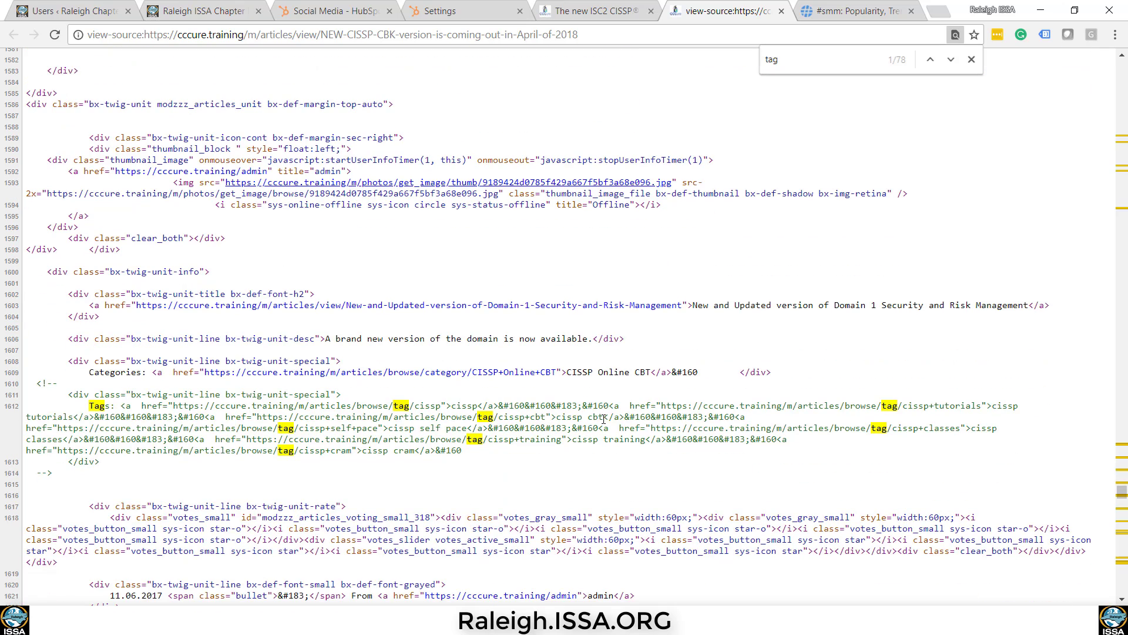
drag(603, 419, 558, 419)
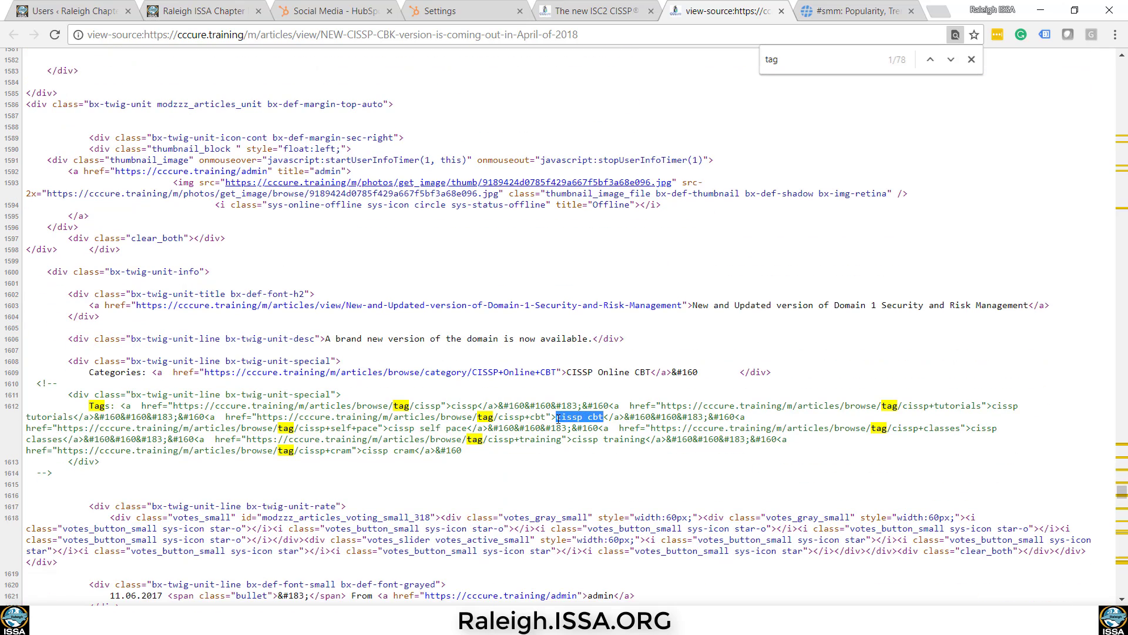
right_click(594, 418)
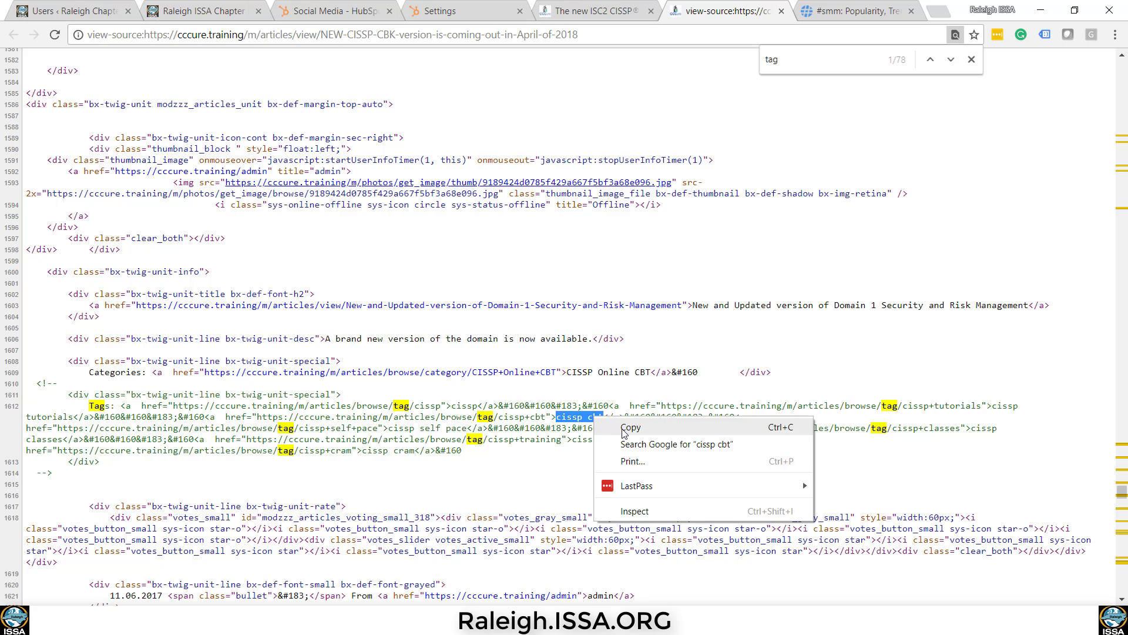
click(614, 424)
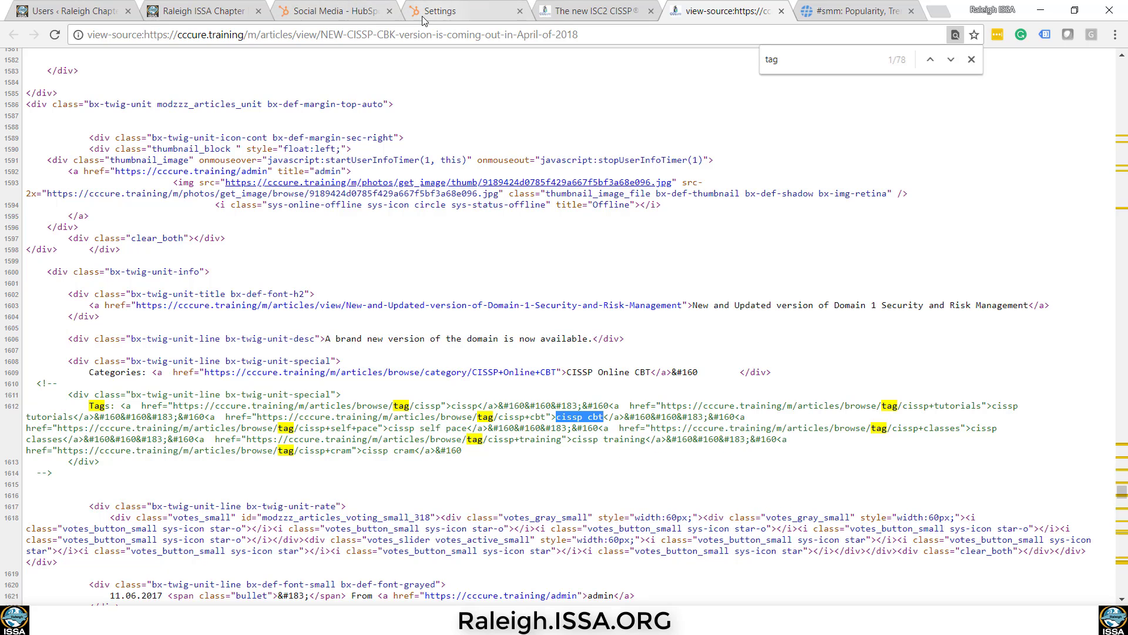
- Add the copied tag after the link in the HubSpot message as the hashtag #cisspcbt
click(365, 19)
click(746, 211)
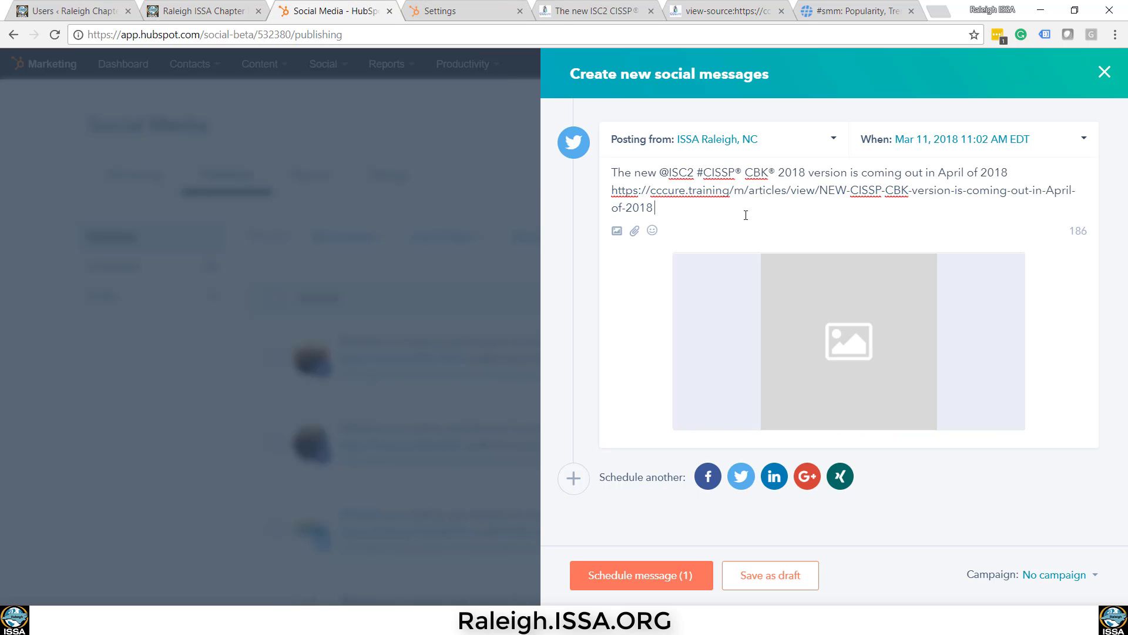
text(#)
key(ctrl+v)
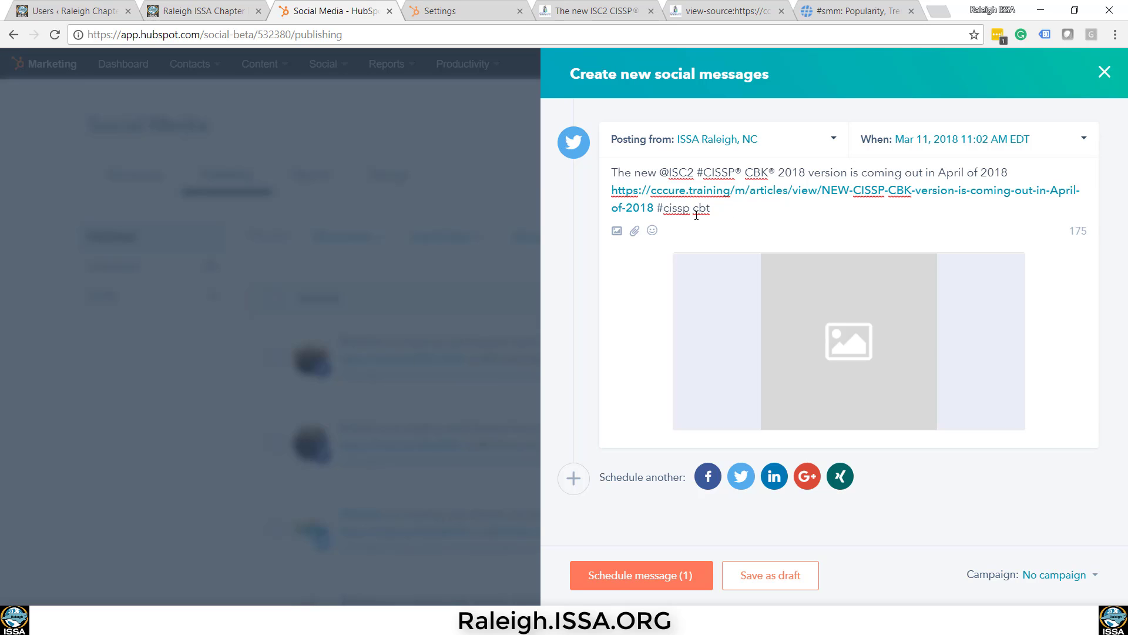
click(696, 215)
key(BackSpace)
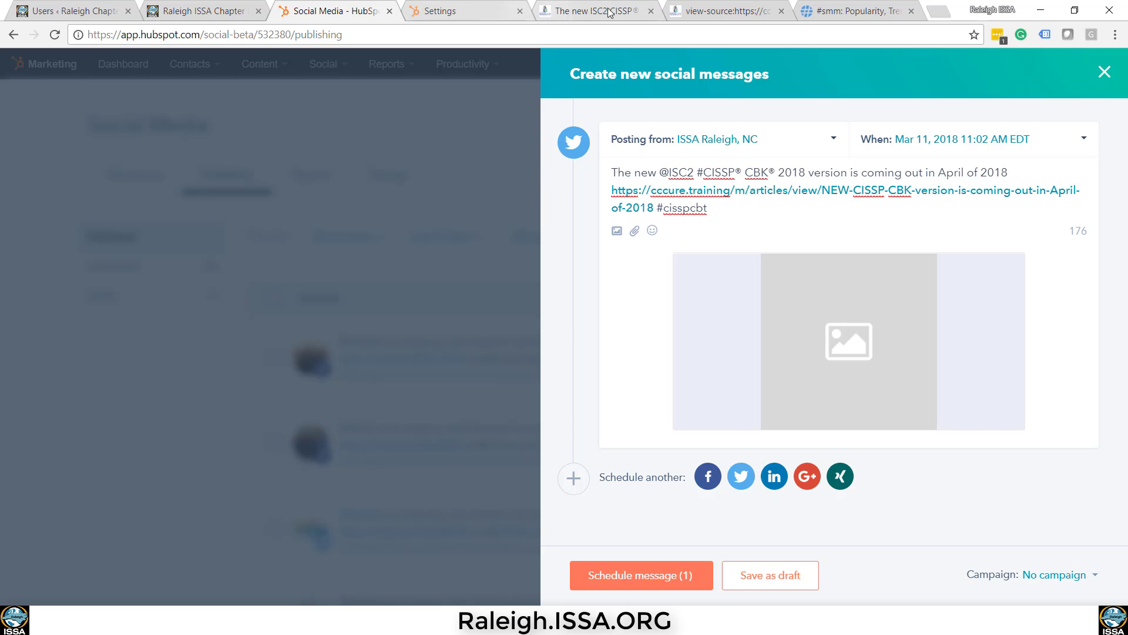
- Copy "cissp training" from the page source and add it to the HubSpot message, shortened to #training
click(728, 11)
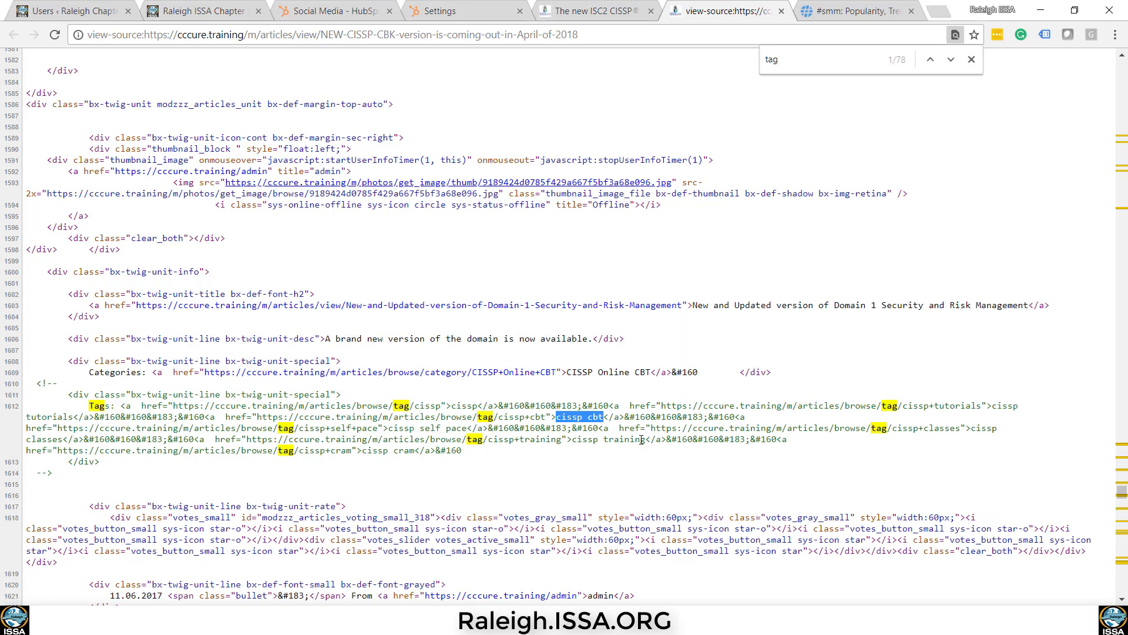
drag(646, 440, 573, 442)
key(ctrl+c)
key(ctrl+3)
key(ctrl+v)
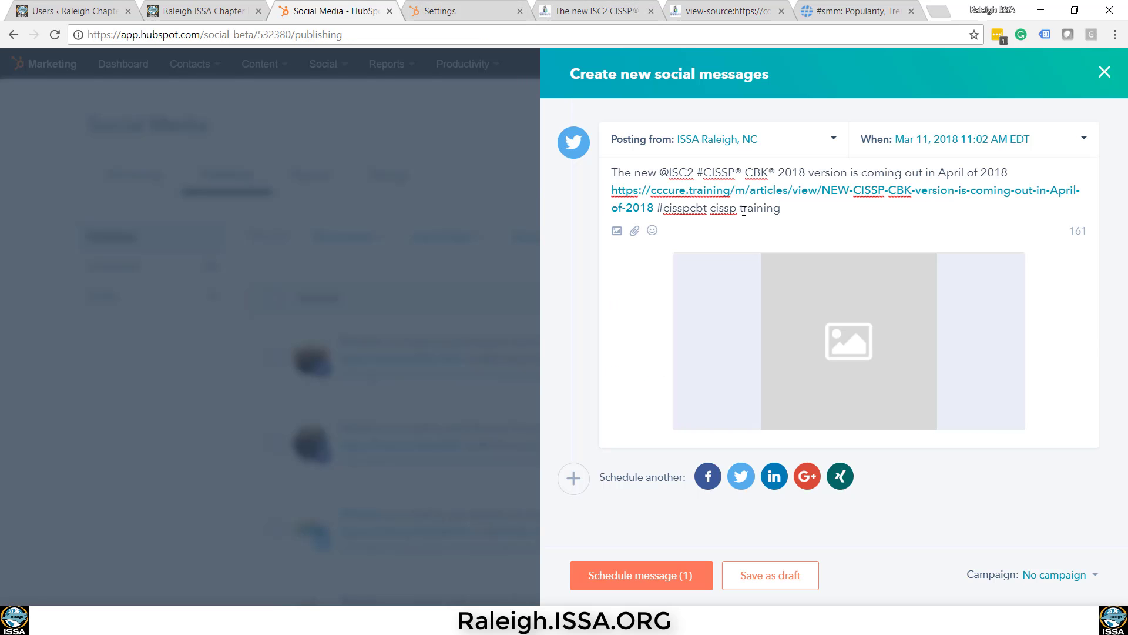
drag(738, 210, 711, 212)
key(BackSpace)
key(Delete)
text(#)
- Take the word "cram" from the page source tags and append it to the HubSpot message as #cram
click(723, 11)
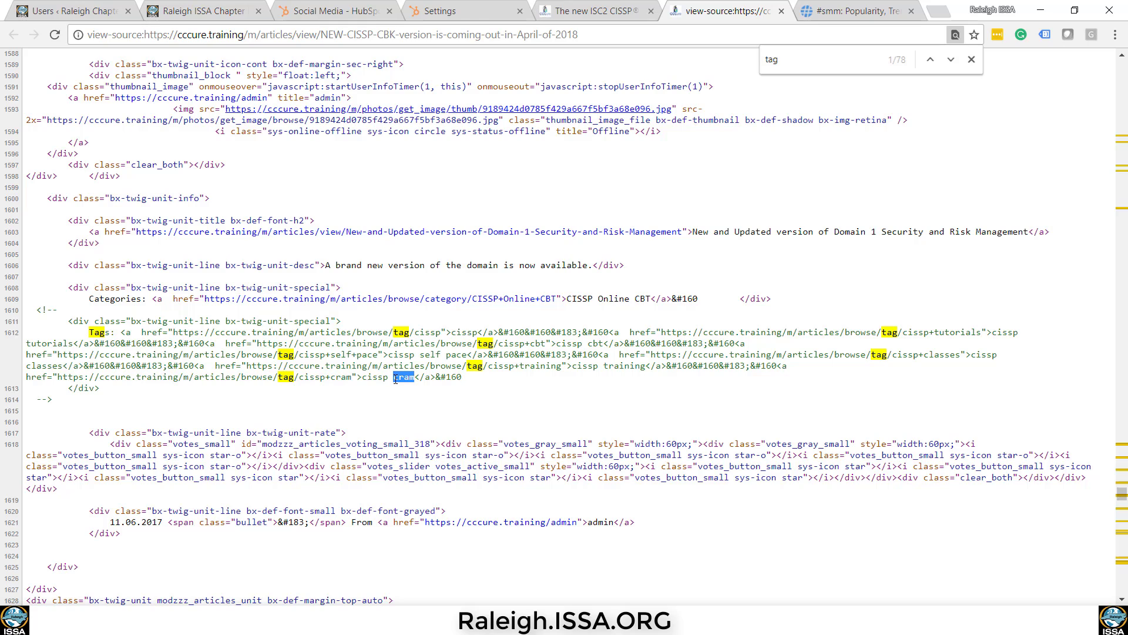
click(314, 12)
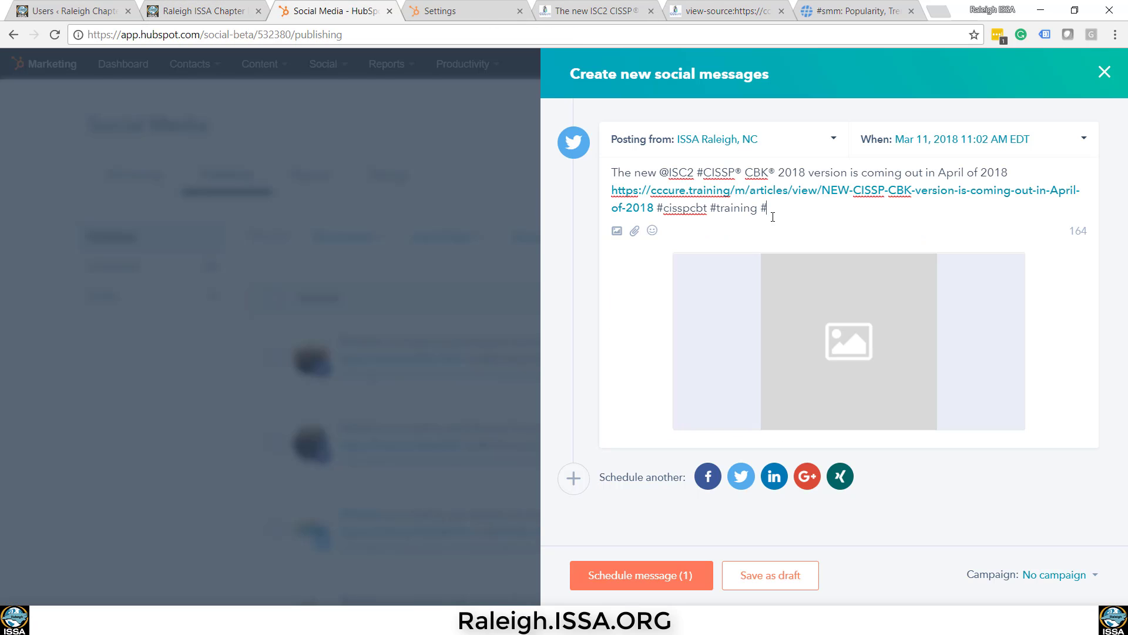
key(ctrl+v)
- Switch to Hashtagify and search for the popularity of the hashtag cissp
click(847, 10)
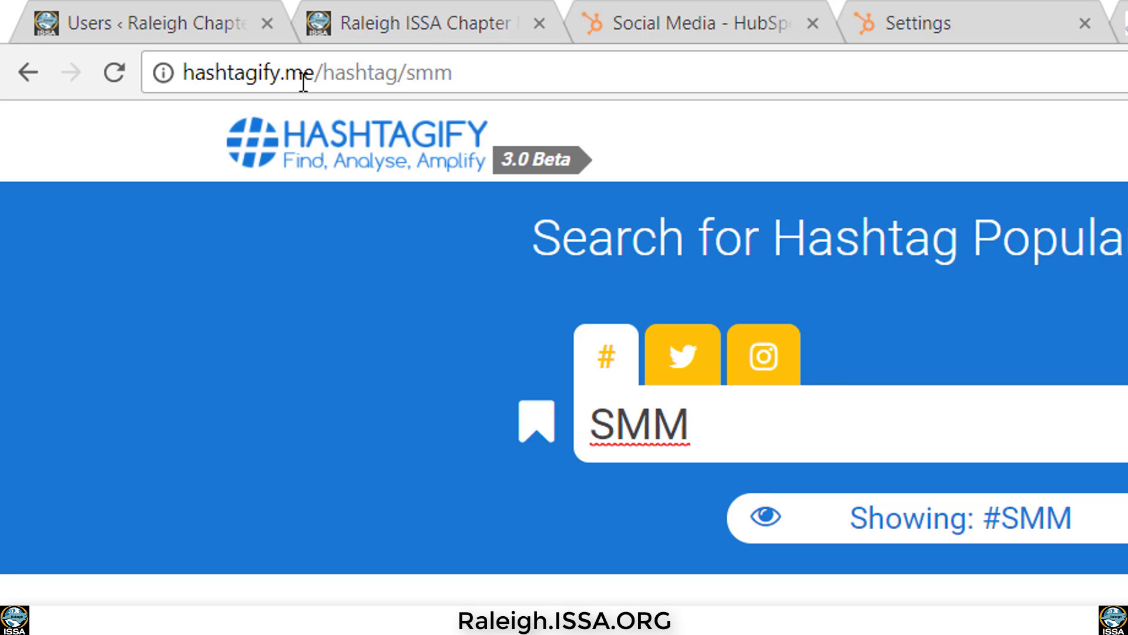
drag(773, 433, 471, 403)
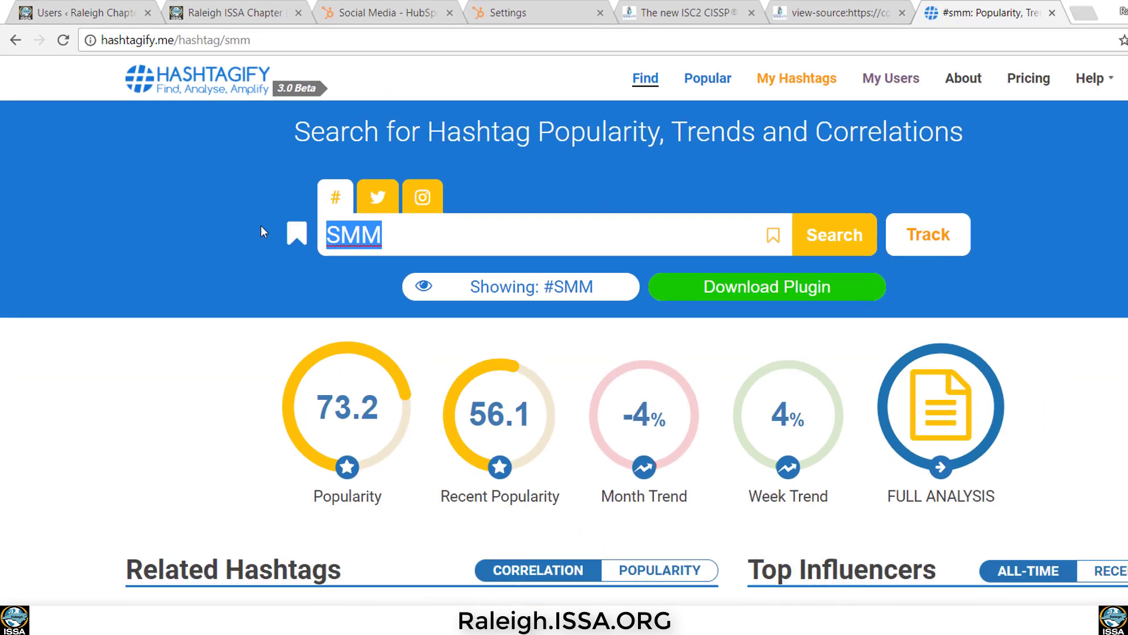
text(cyber)
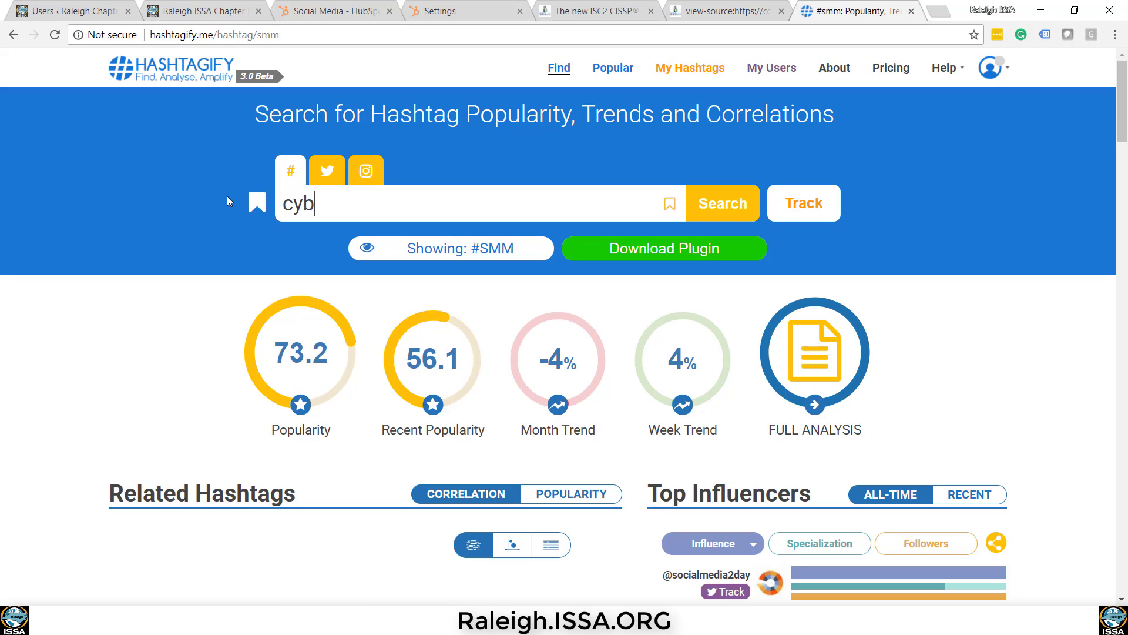
key(BackSpace)
key(BackSpace)
key(BackSpace)
key(BackSpace)
text(issp)
key(Return)
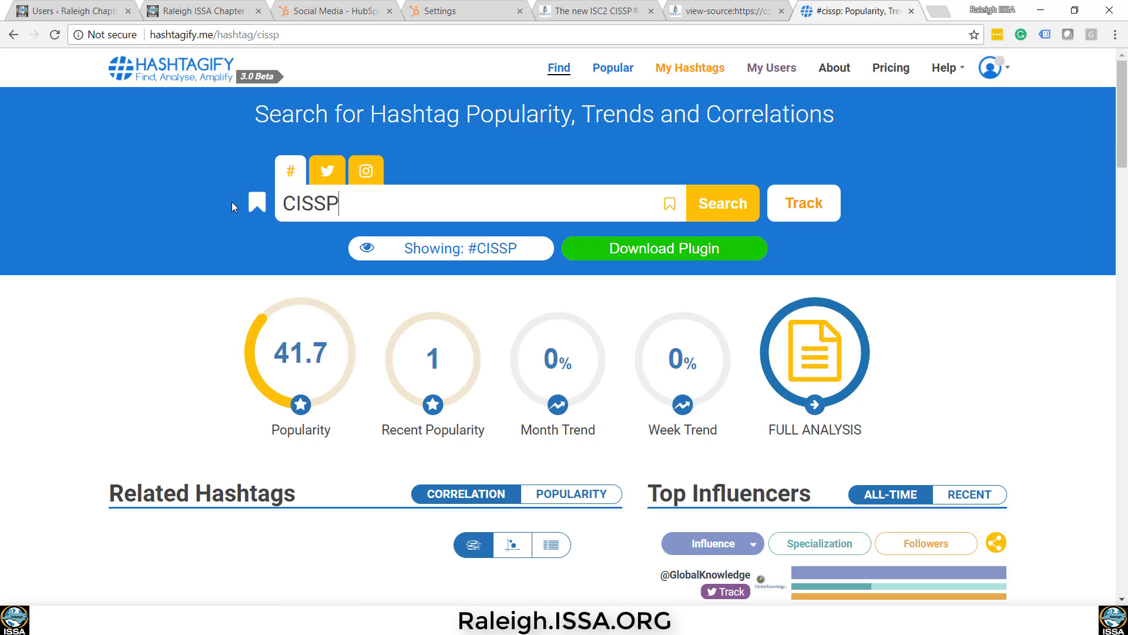
- Review the hashtags related to #CISSP and return to the HubSpot message
scroll(311, 292, down, 5)
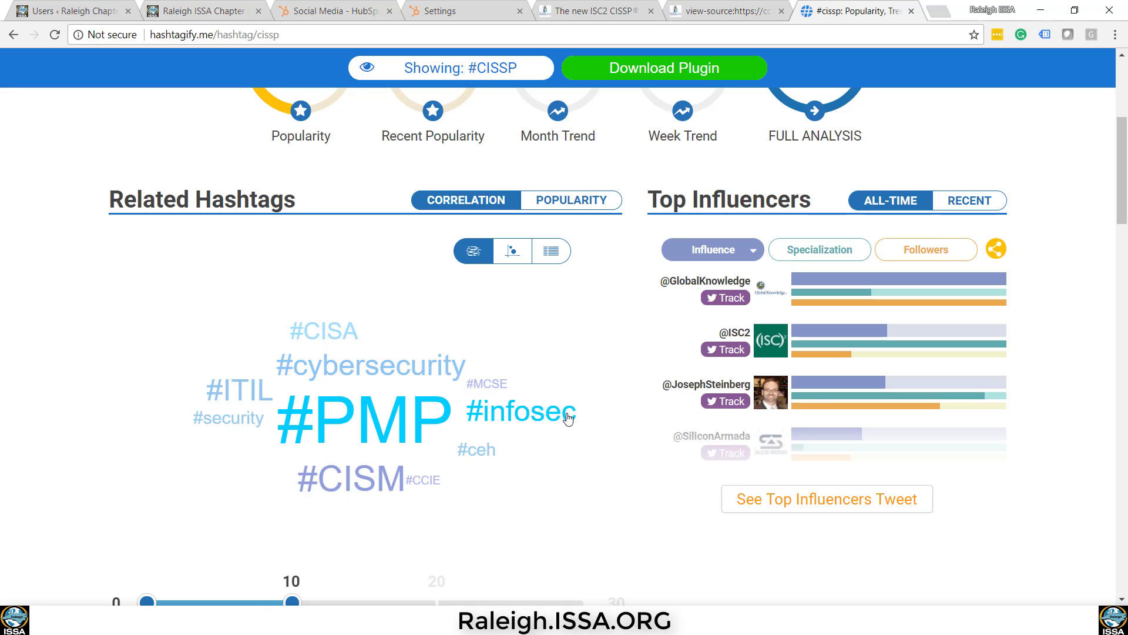
mouse_move(287, 428)
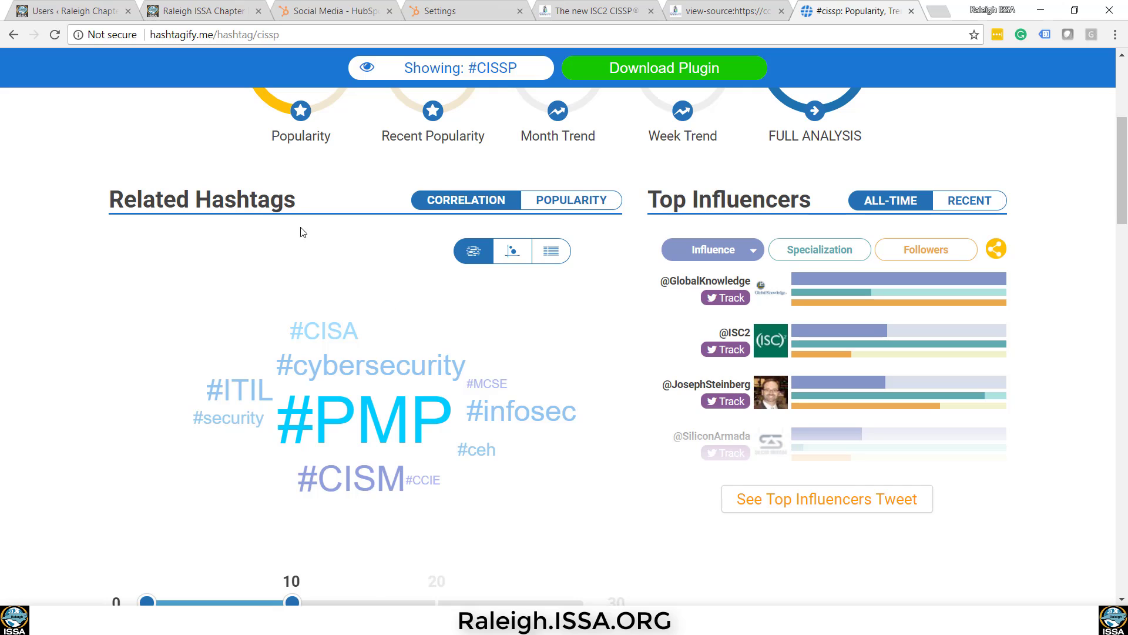
click(329, 11)
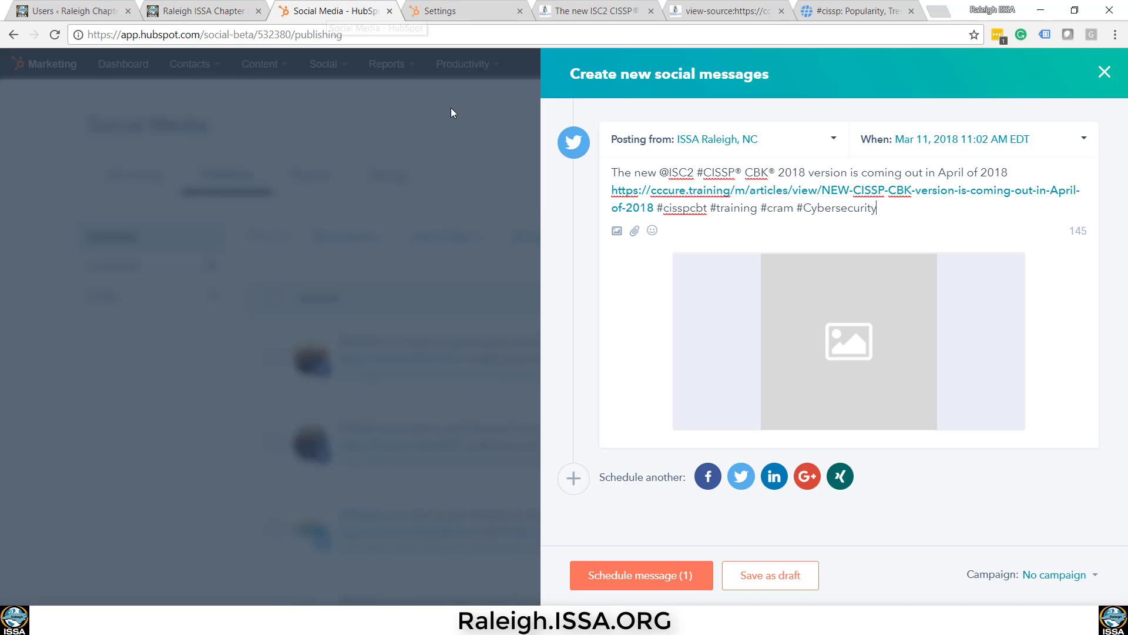
- Append #InfoSec to the Twitter message and cycle through its suggested preview images
text(nfoSec)
click(826, 274)
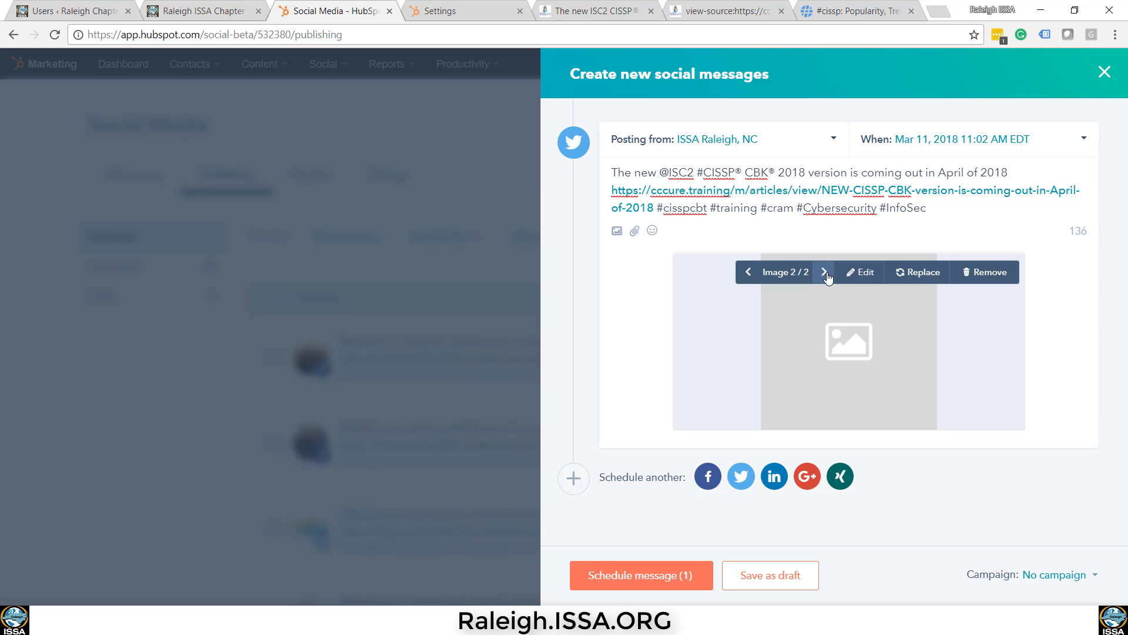
click(825, 274)
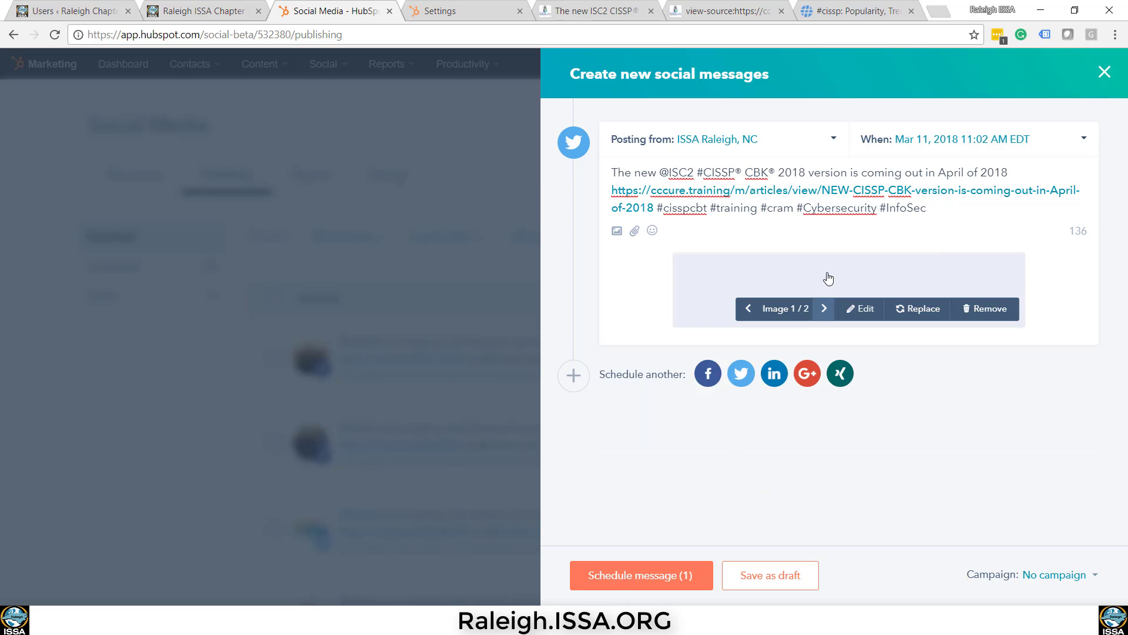
- Open Google Images in a new browser tab and search for Cissp
click(940, 13)
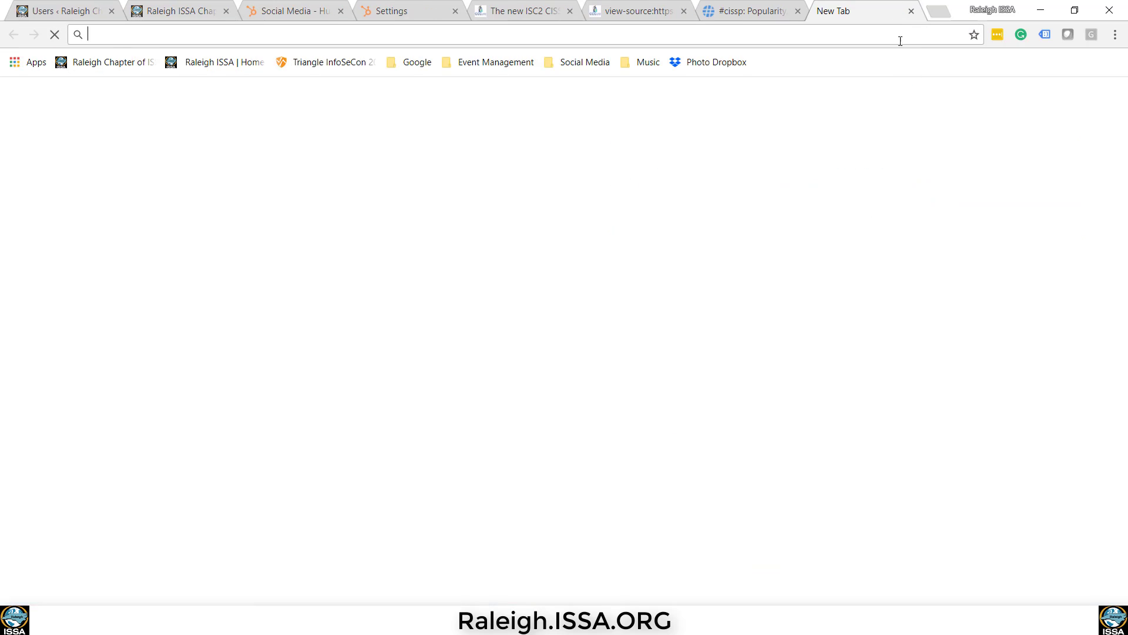
text(images)
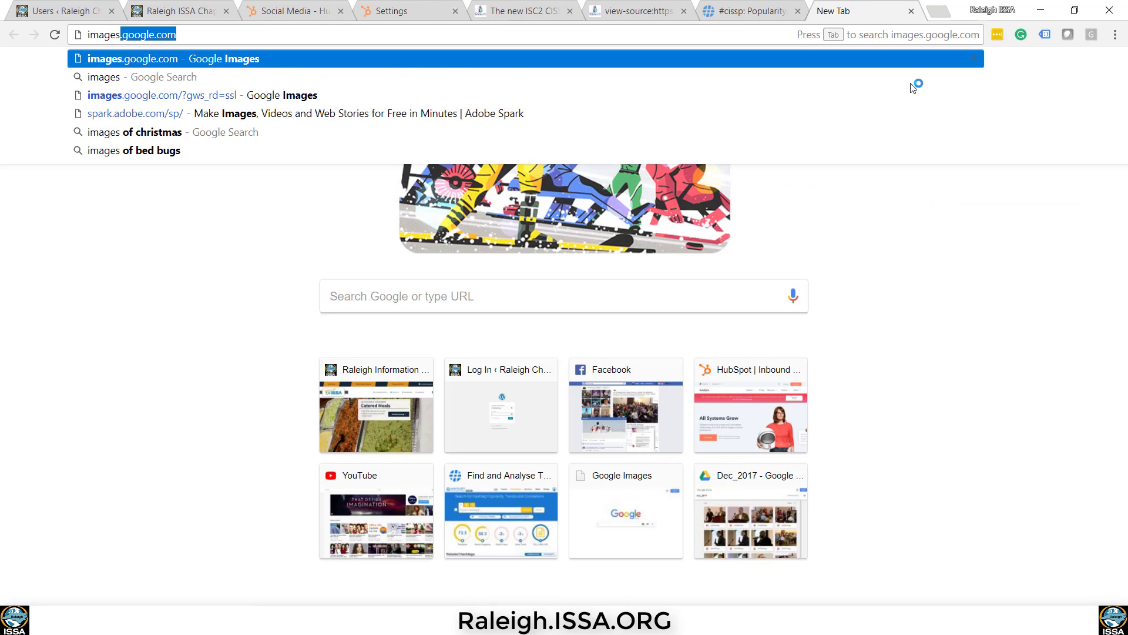
key(Return)
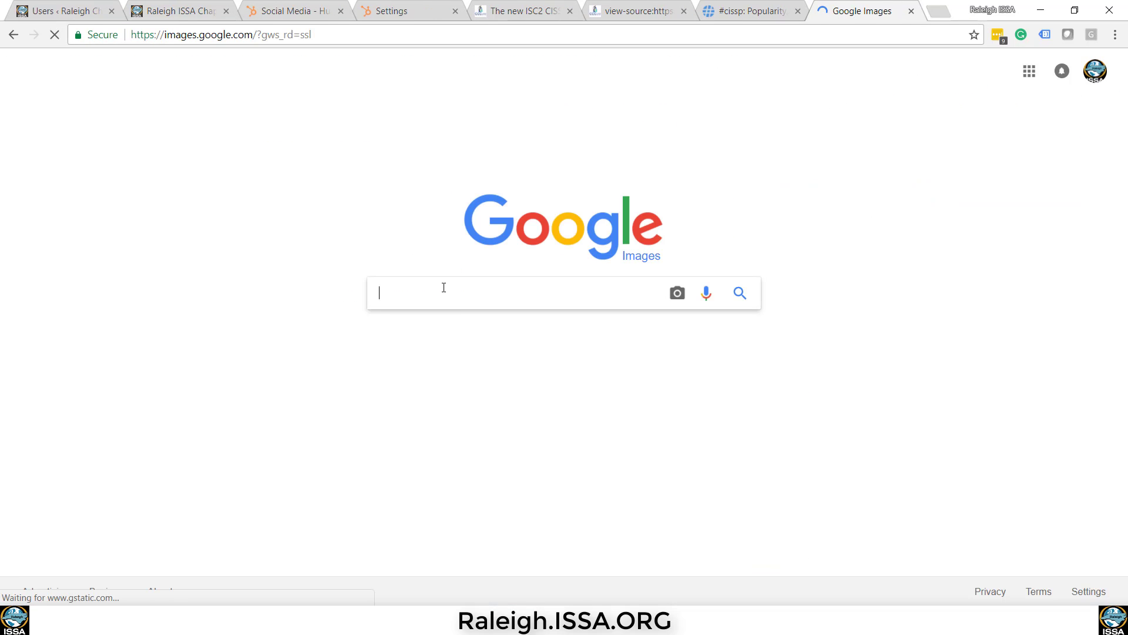
text(Cissp)
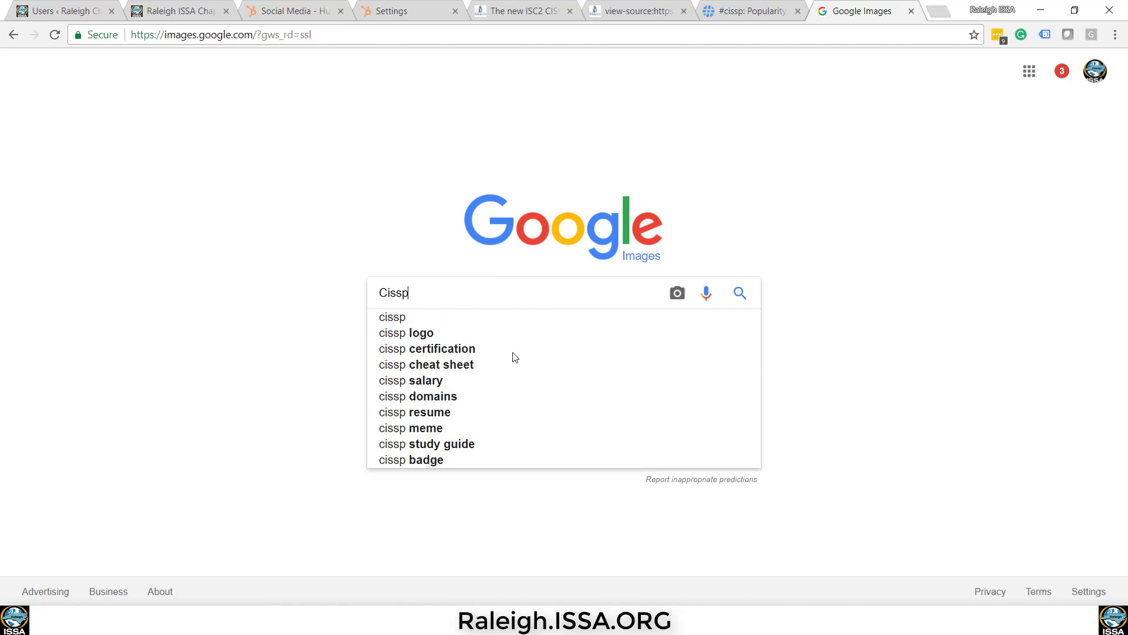
key(Return)
- Browse the Cissp image results and filter them to large size
scroll(905, 356, down, 5)
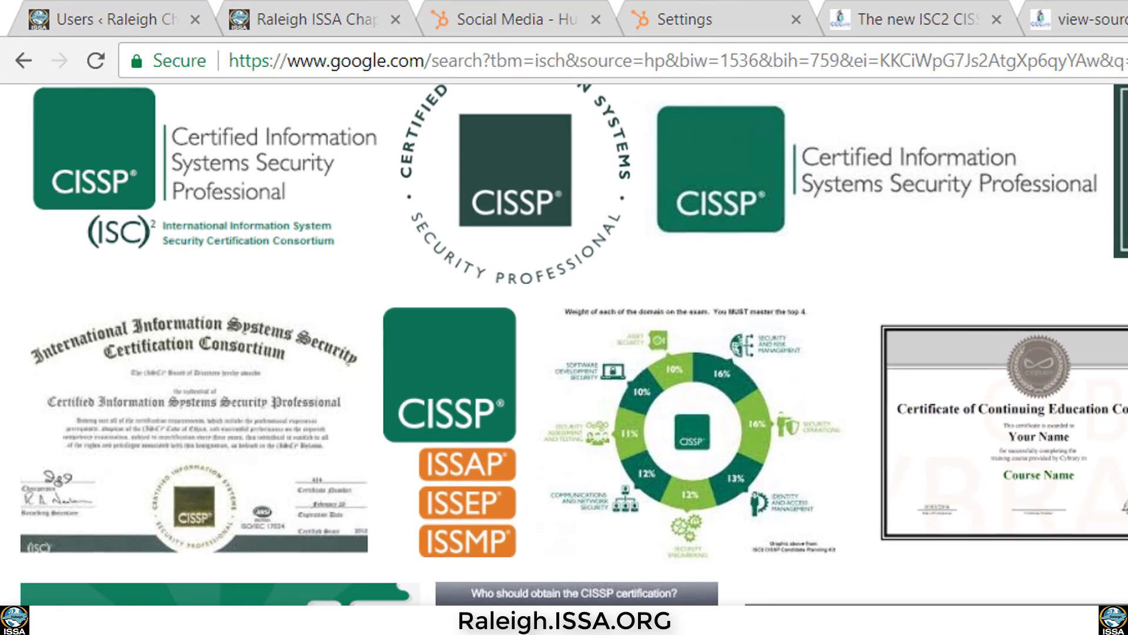
scroll(573, 124, up, 5)
click(977, 218)
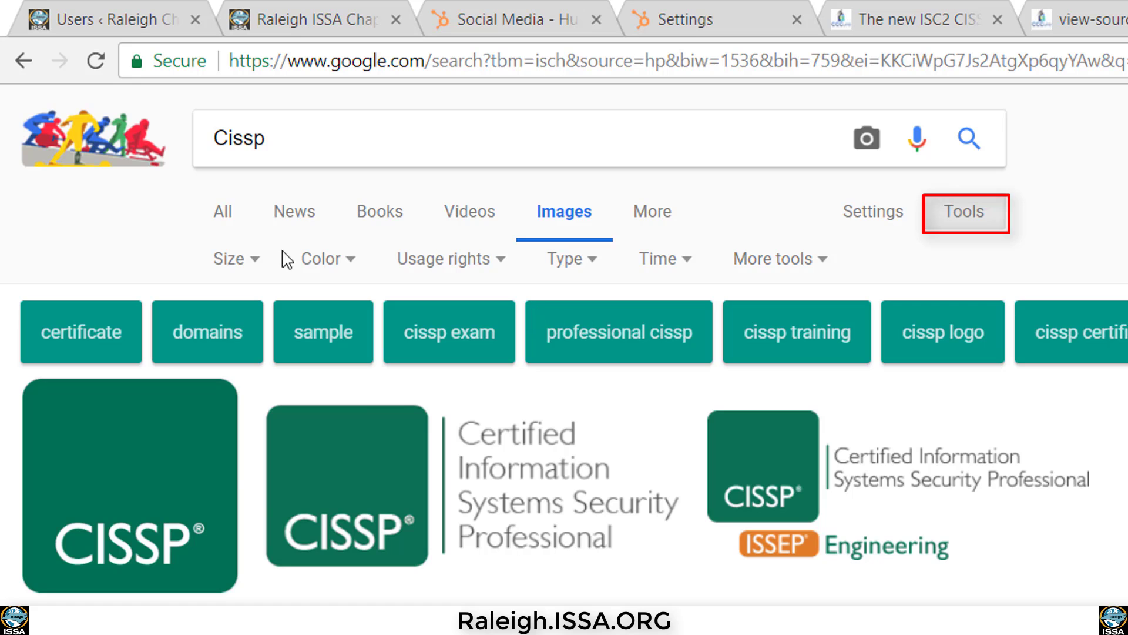
click(252, 259)
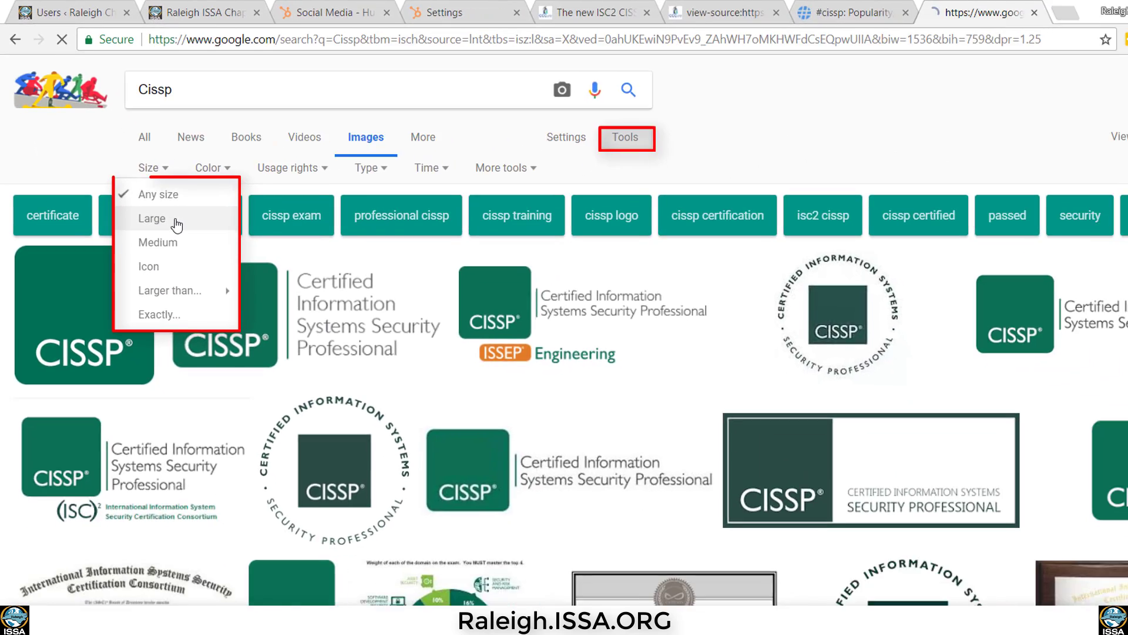
click(230, 327)
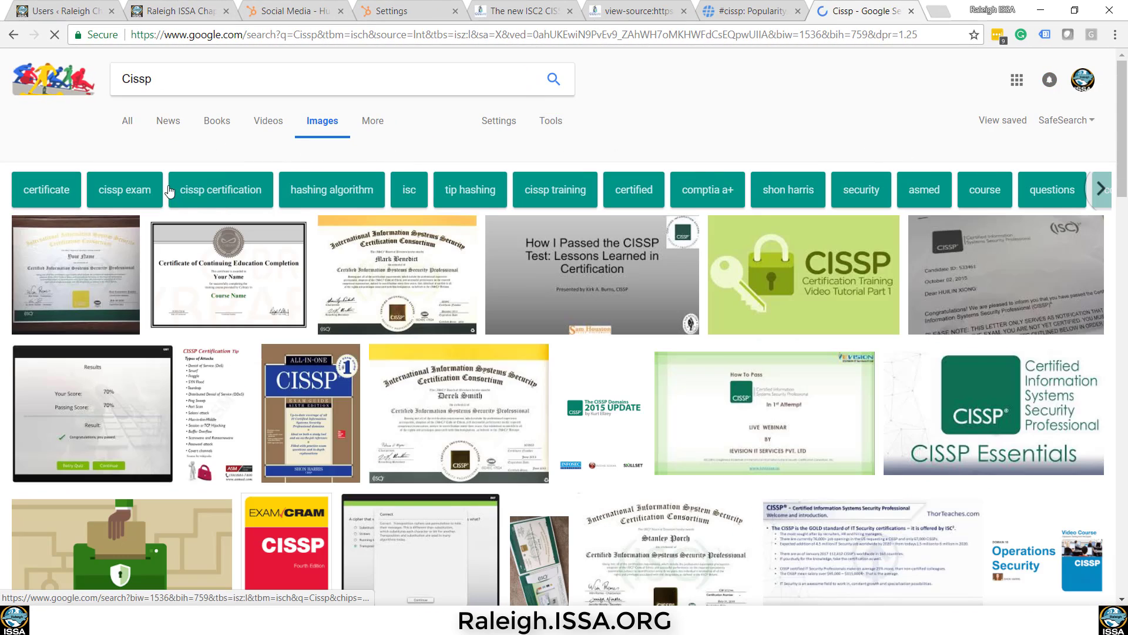
- Refine the image search to "Cissp logo" at medium size and open the square green CISSP logo
click(326, 79)
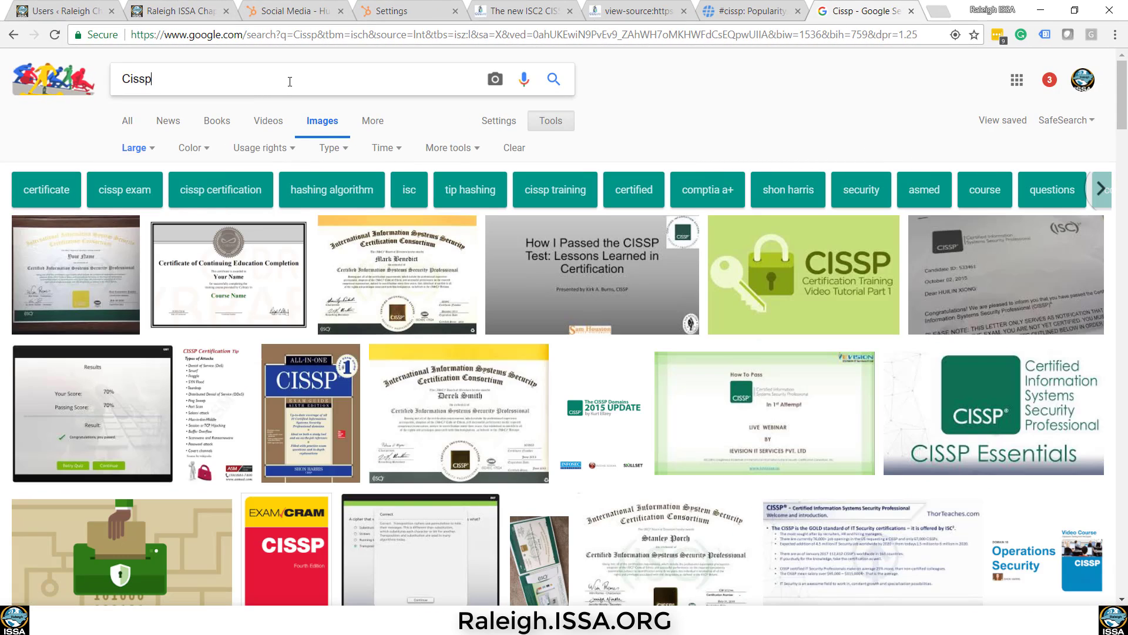
text(logo)
key(Return)
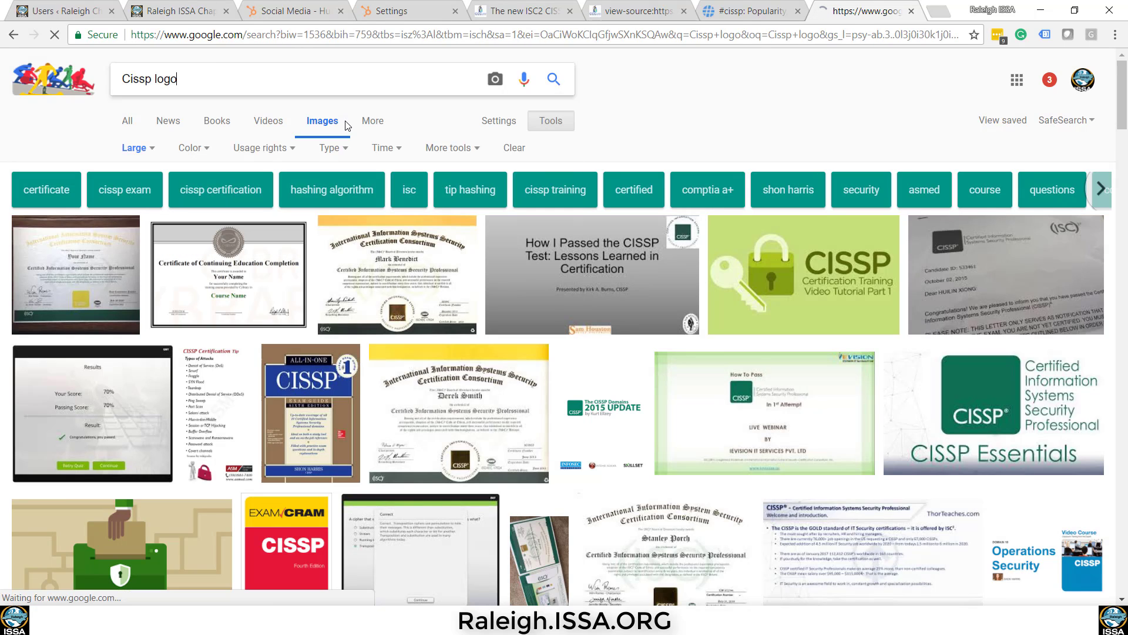
scroll(382, 294, down, 10)
click(415, 378)
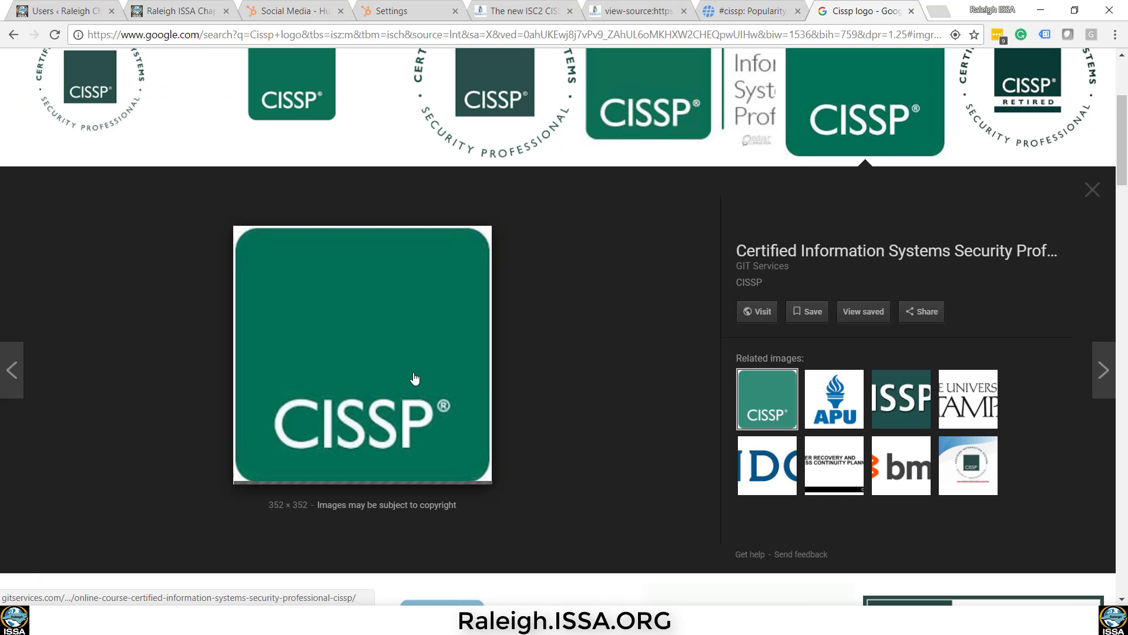
- Save the green CISSP logo image as CISSP Logo in the Posts folder
right_click(342, 347)
click(411, 491)
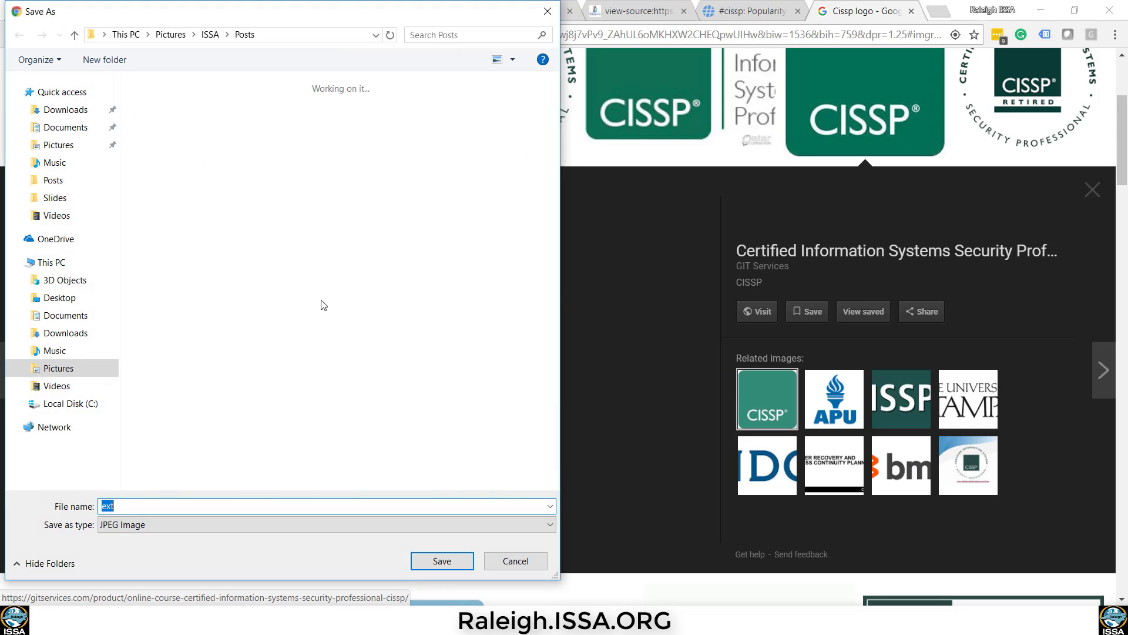
key(Return)
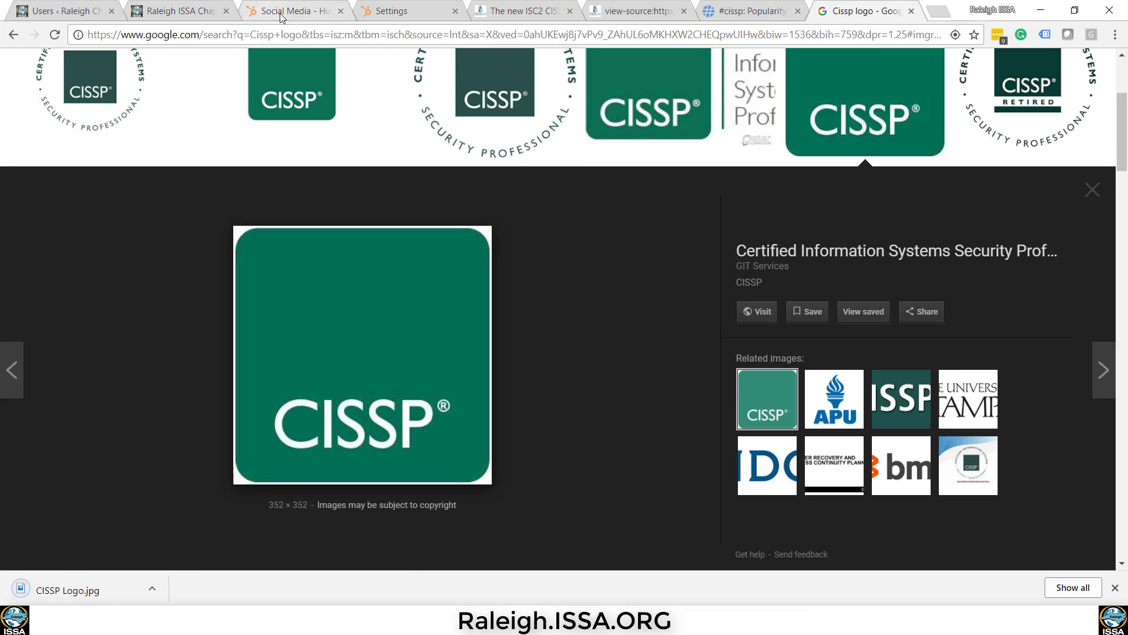
- Return to HubSpot, replace the message's preview image with the uploaded CISSP Logo file, and assign the Education Opportunities campaign
click(293, 11)
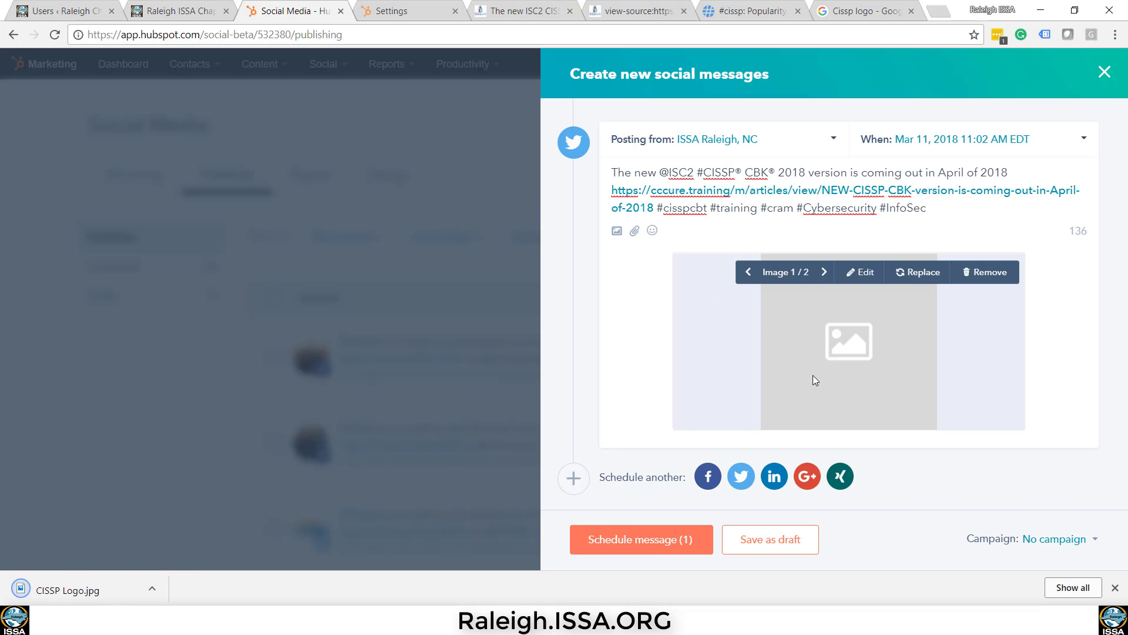
click(860, 271)
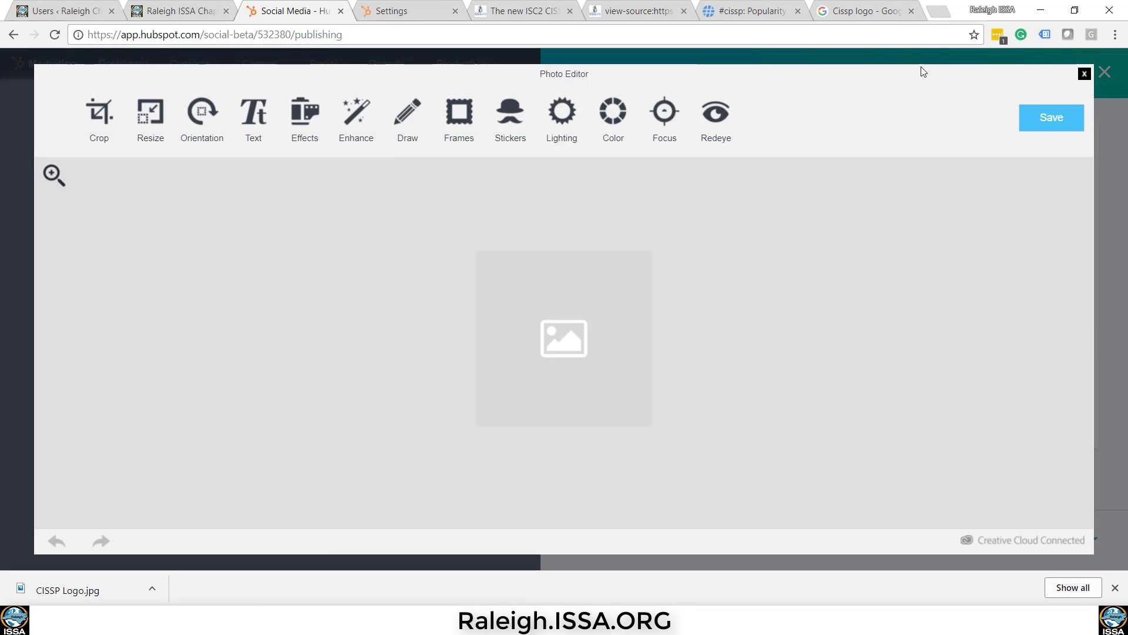
click(1084, 73)
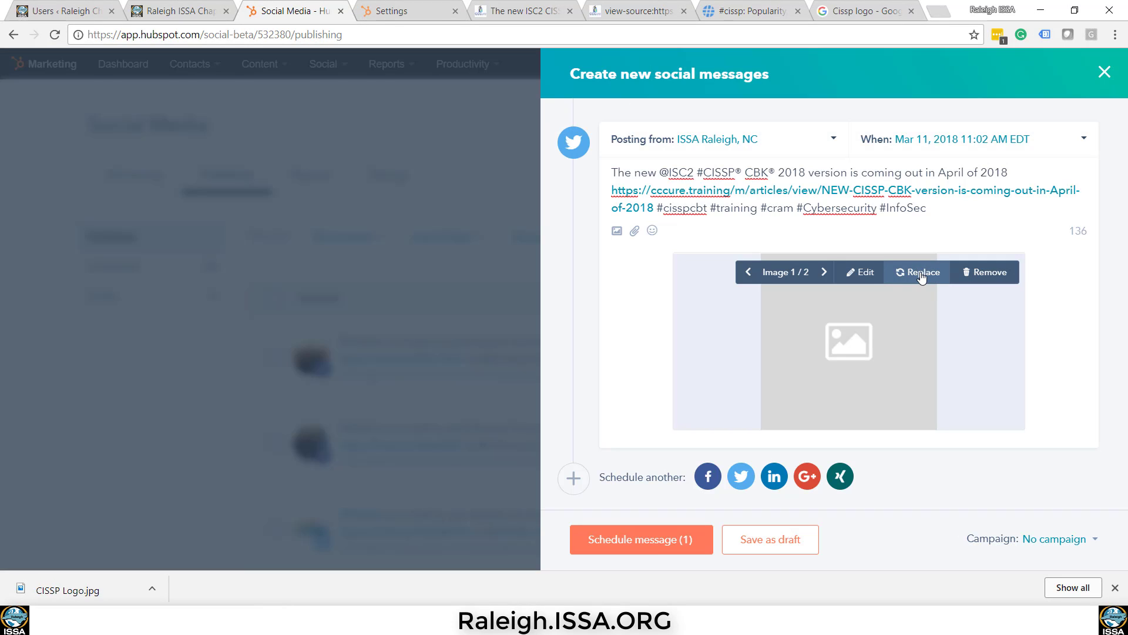
click(914, 271)
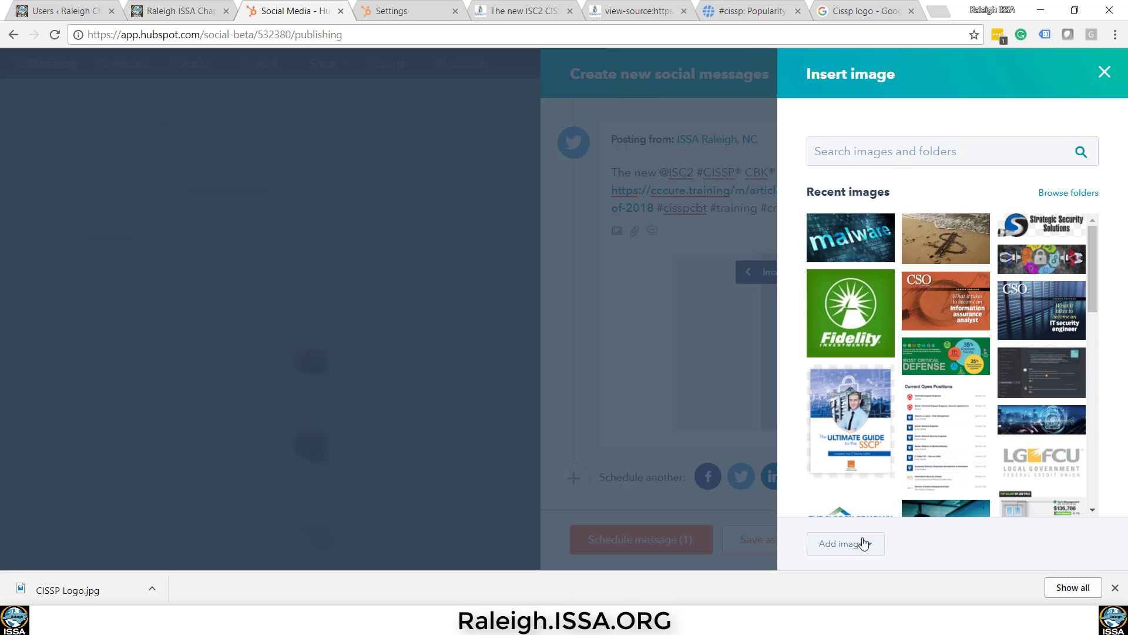
click(863, 541)
click(875, 477)
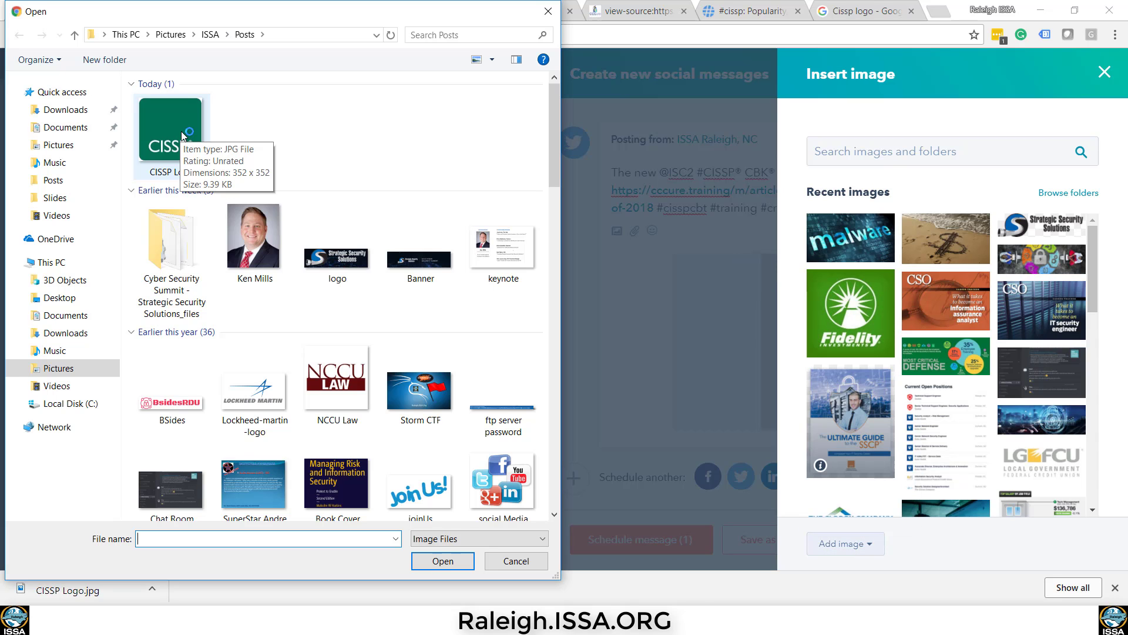
double_click(182, 135)
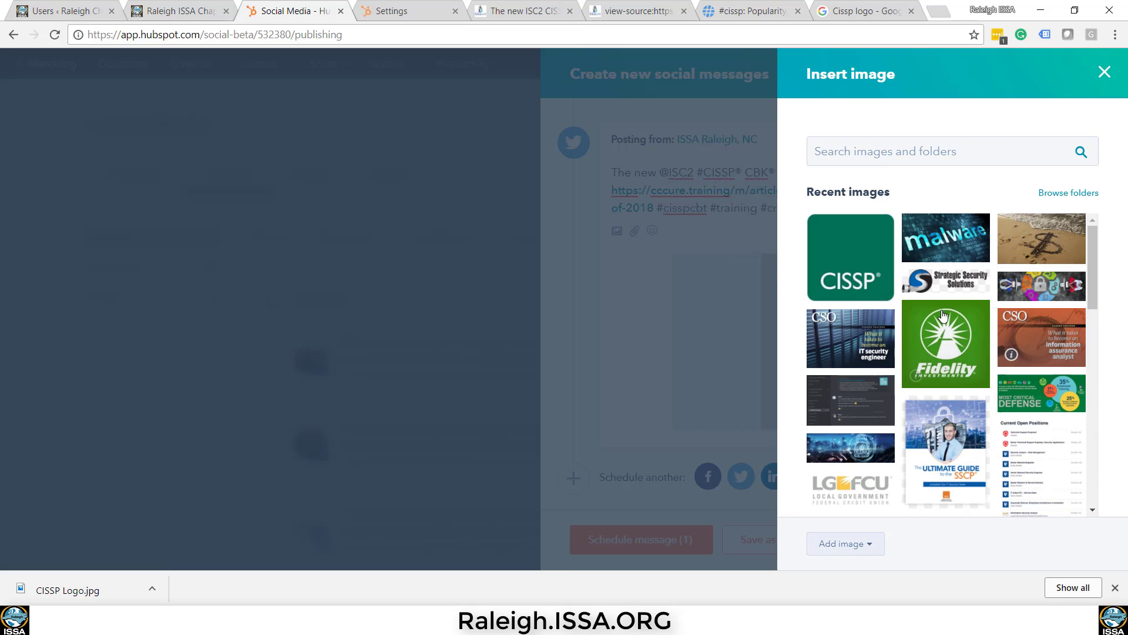
click(850, 262)
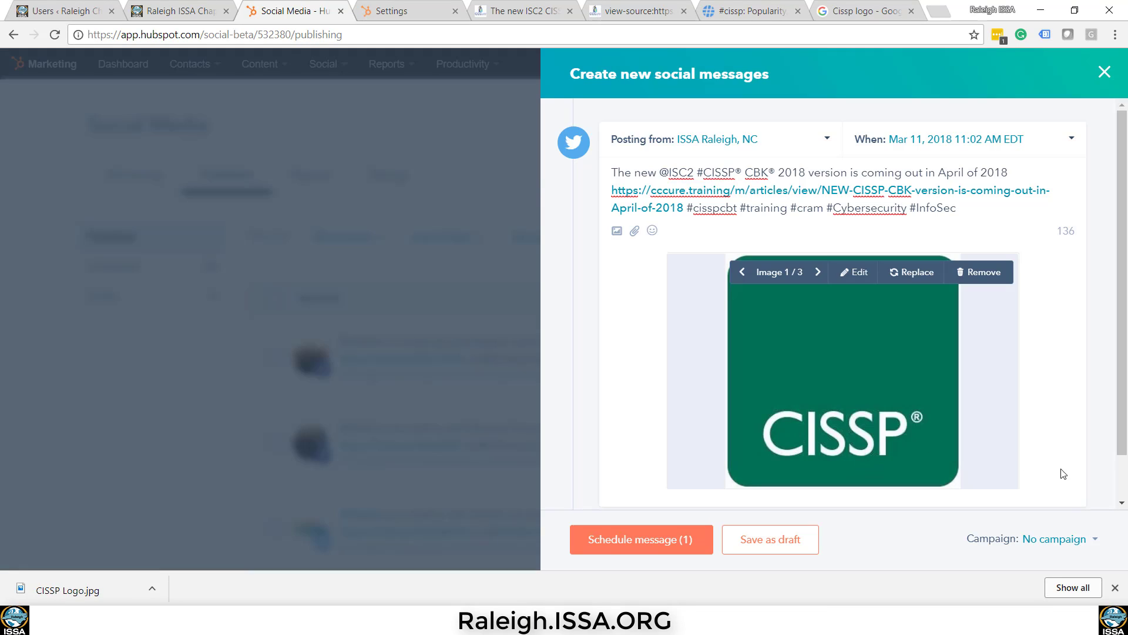
click(1094, 547)
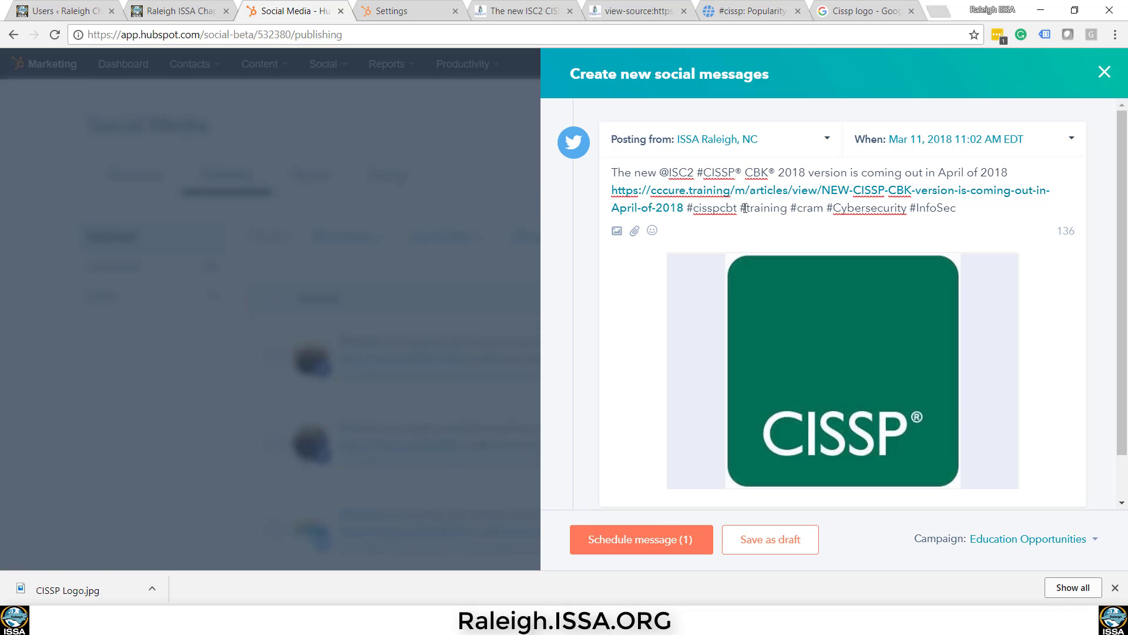
- Add a Facebook copy of the message and include the Raleigh ISSA account alongside the default posting account
scroll(922, 268, down, 1)
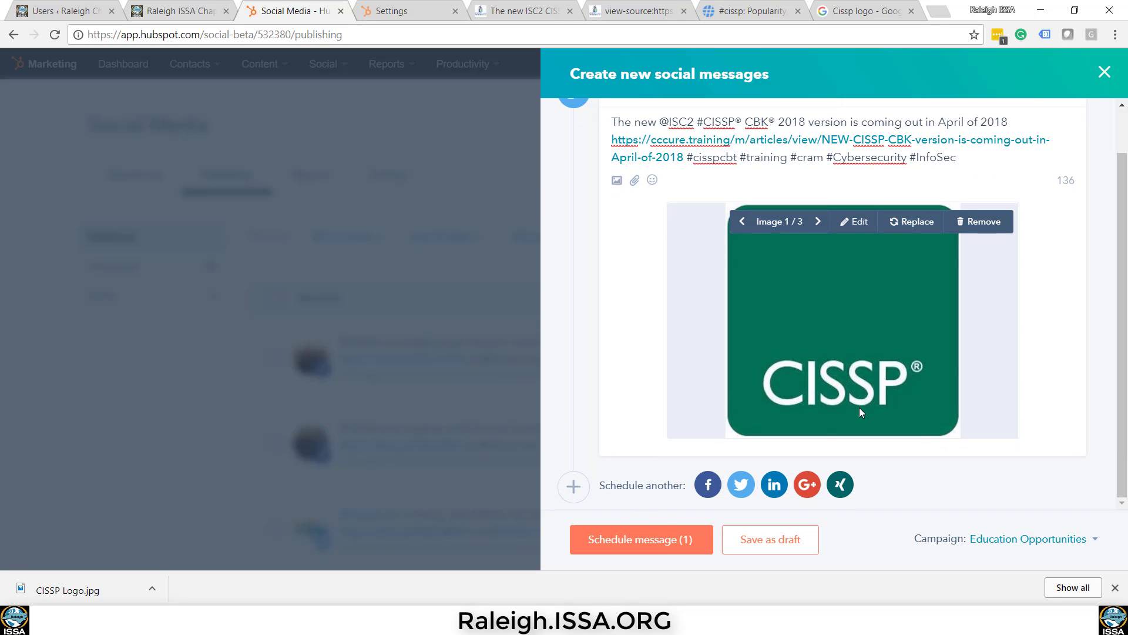
click(709, 485)
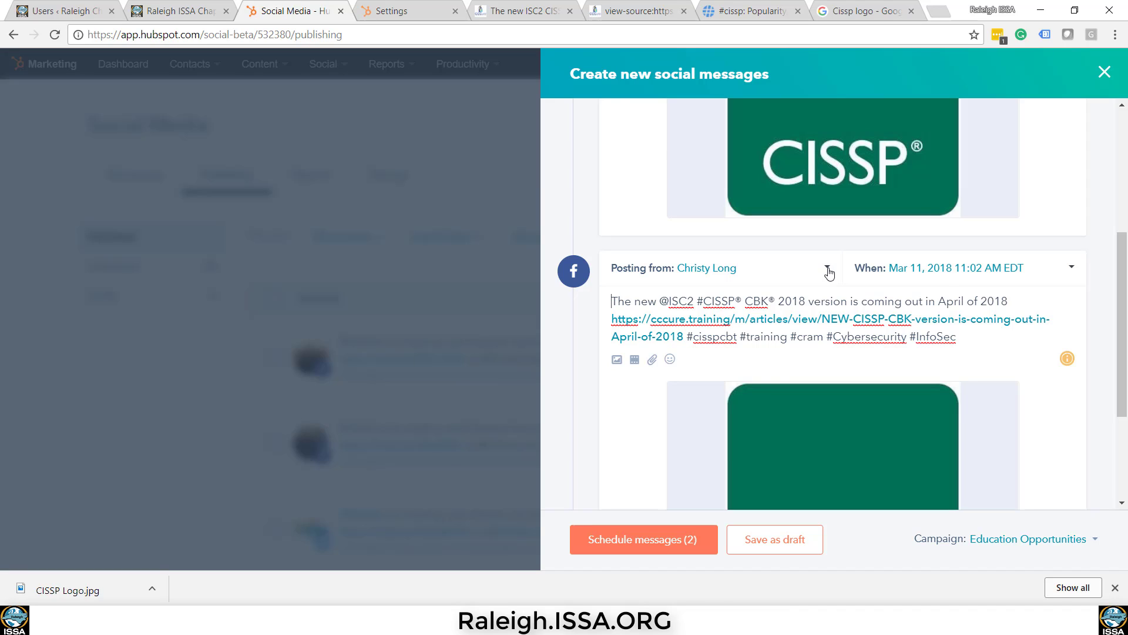
click(828, 271)
click(723, 412)
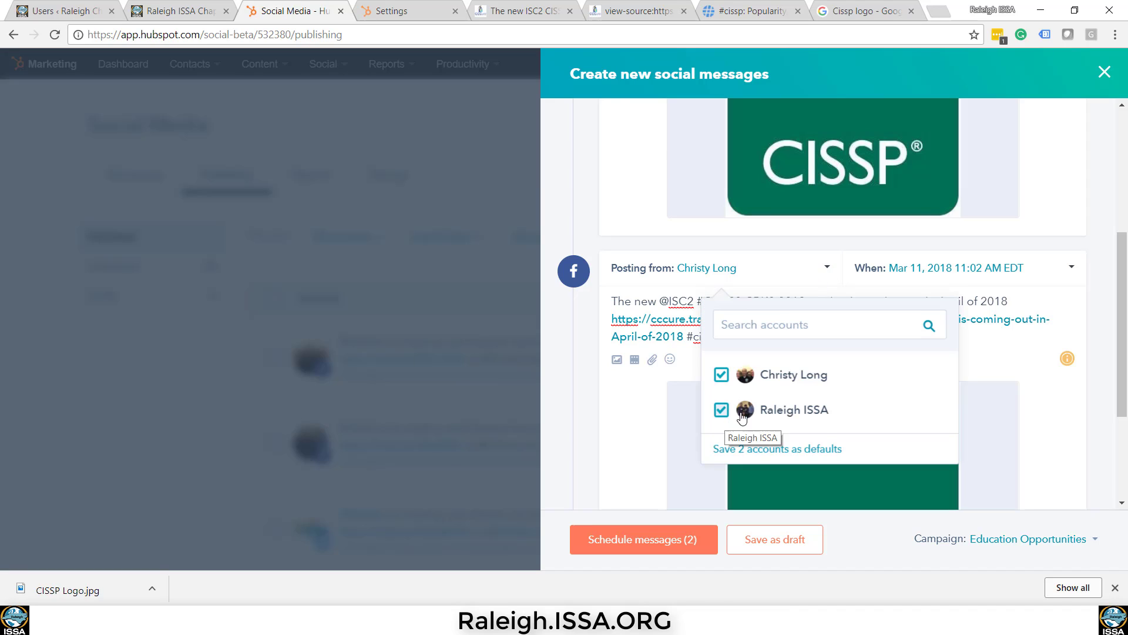
click(1089, 472)
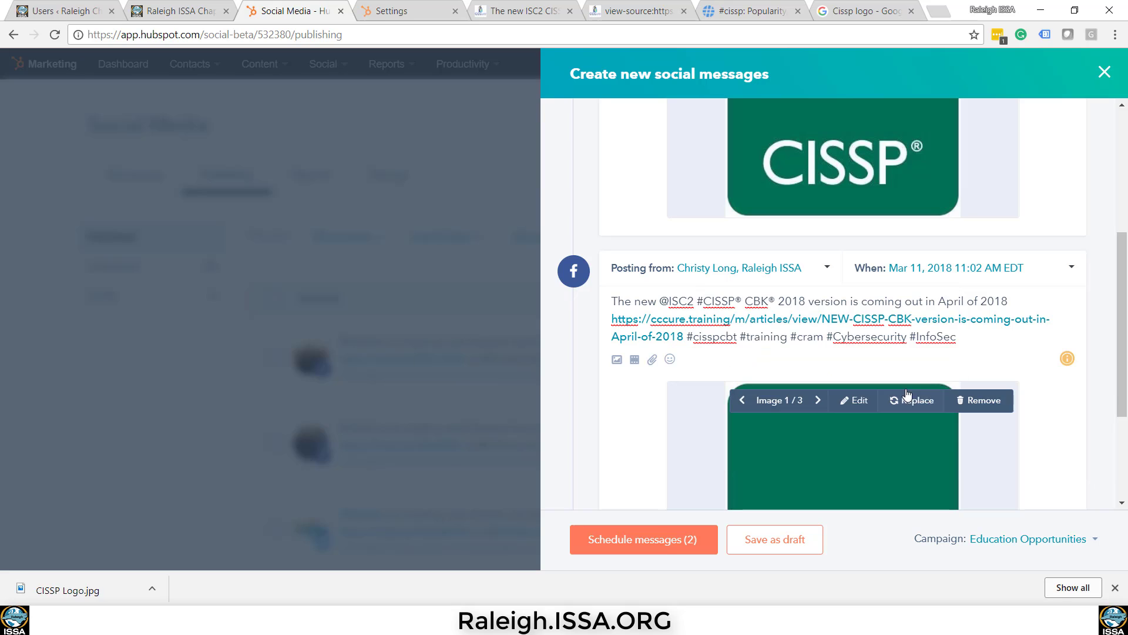
- Add LinkedIn, Google+ and Xing copies of the message to the scheduling list
scroll(908, 393, down, 3)
click(771, 481)
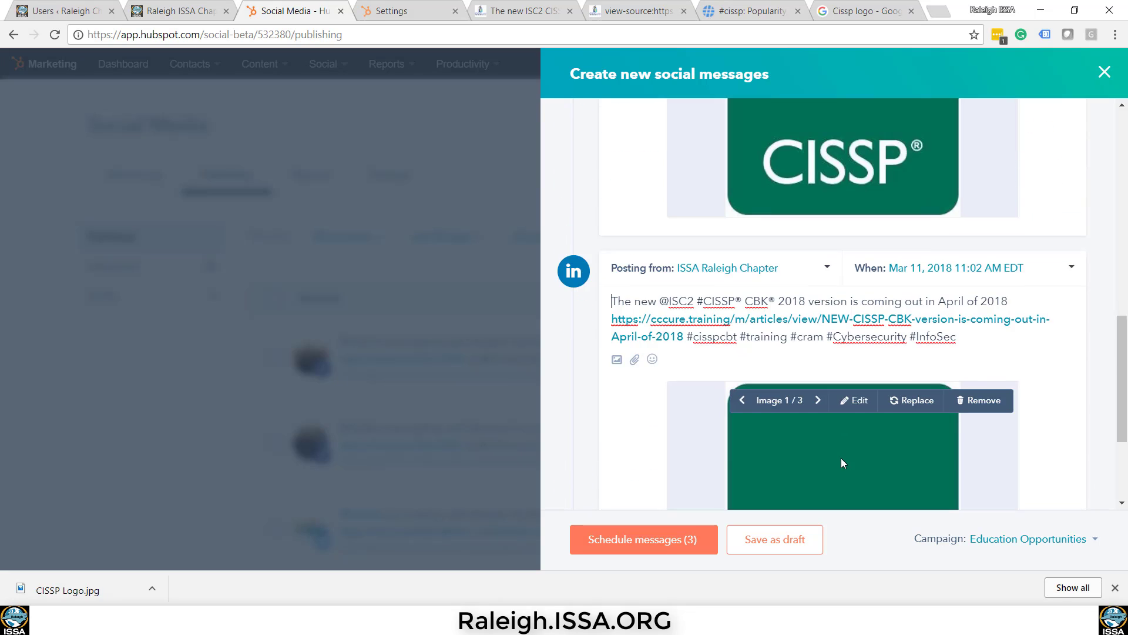
click(809, 485)
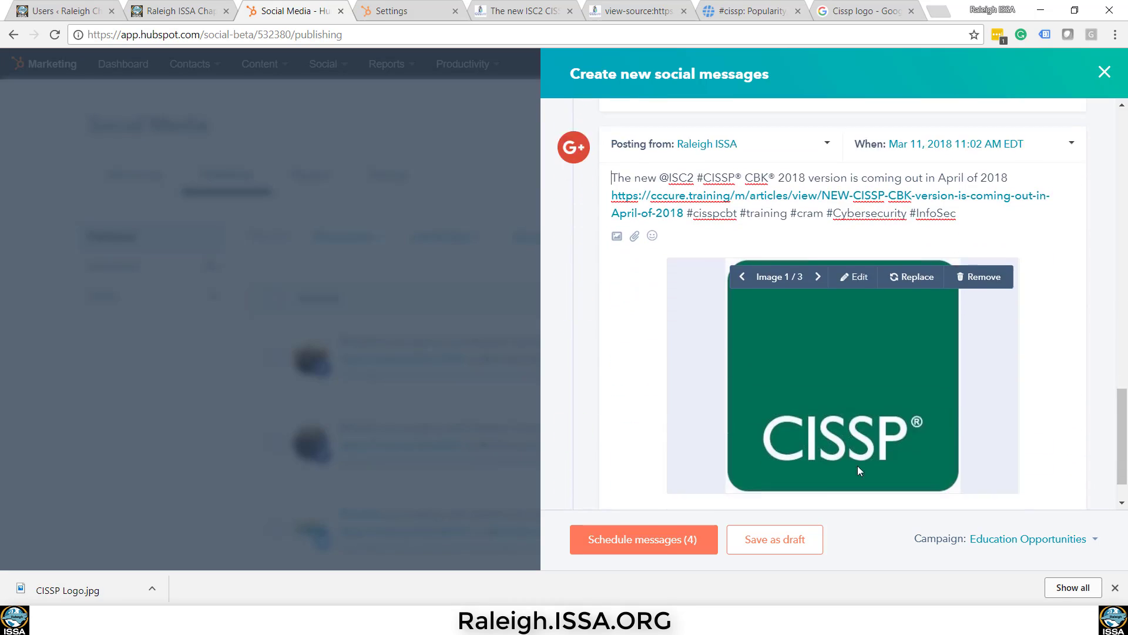
scroll(858, 470, down, 1)
click(840, 484)
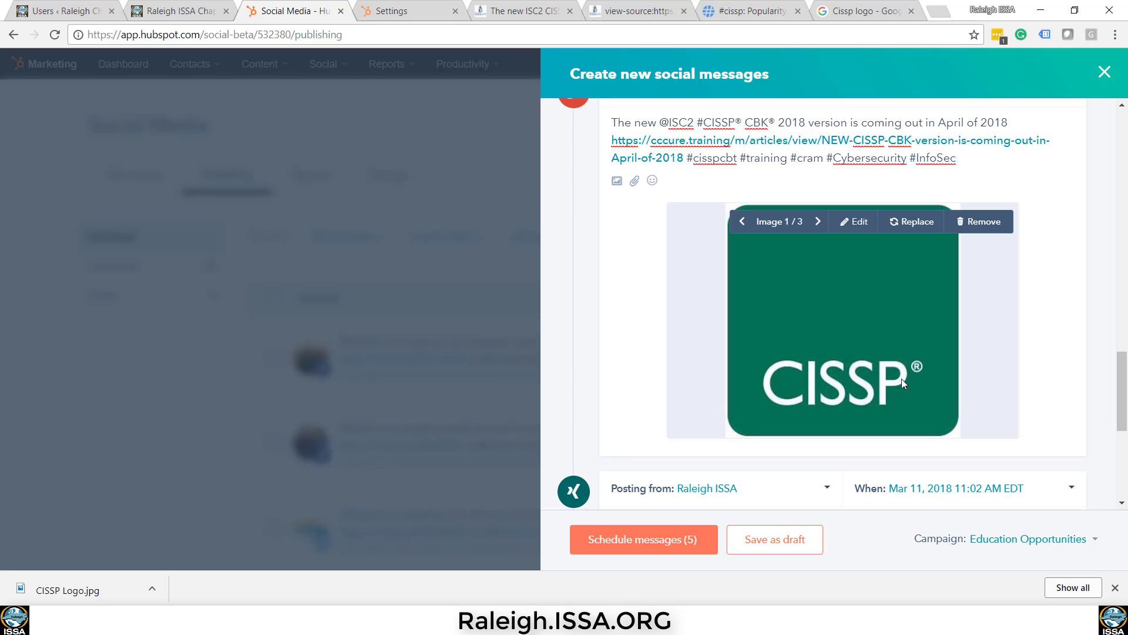
- Review the Google+ through Twitter messages and schedule all five social messages
scroll(901, 378, up, 10)
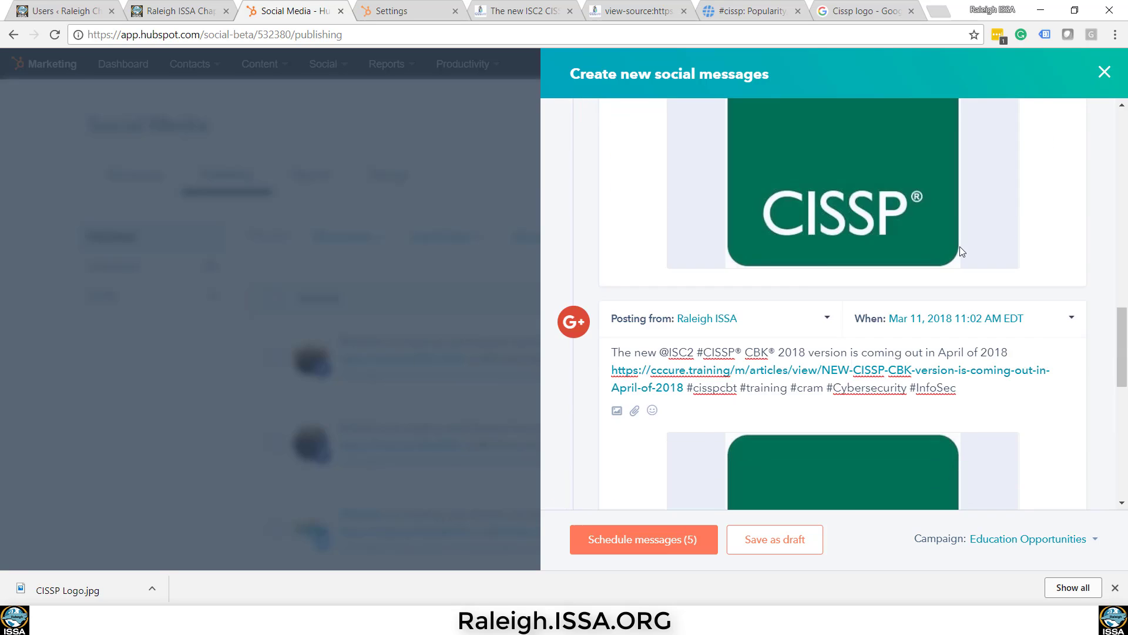
scroll(966, 243, up, 3)
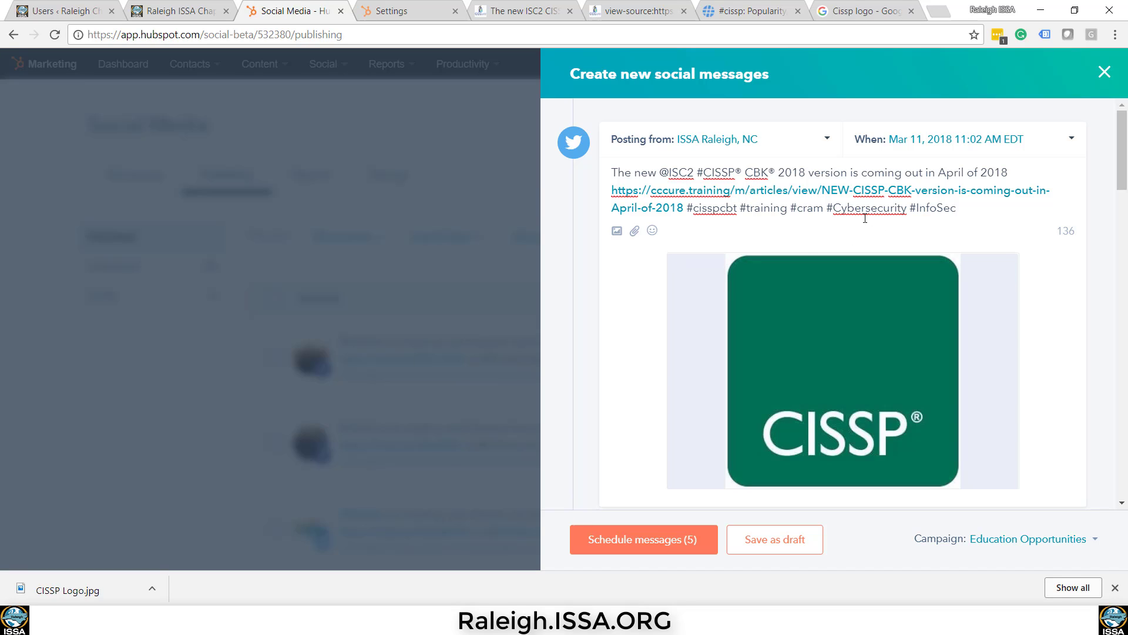
click(650, 546)
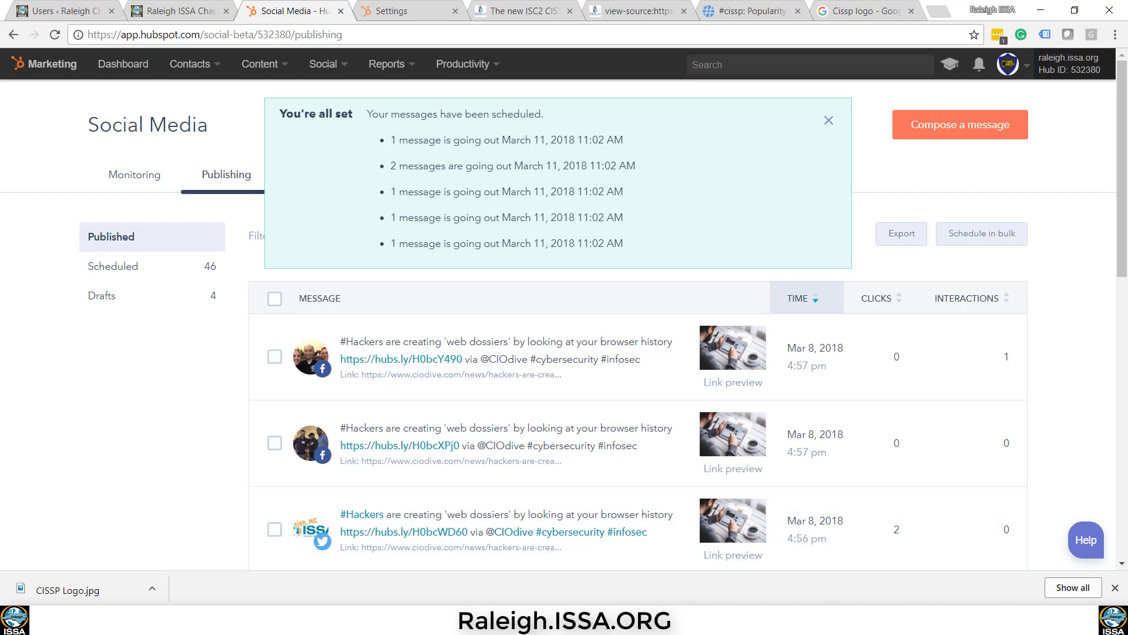
mouse_move(912, 621)
click(913, 549)
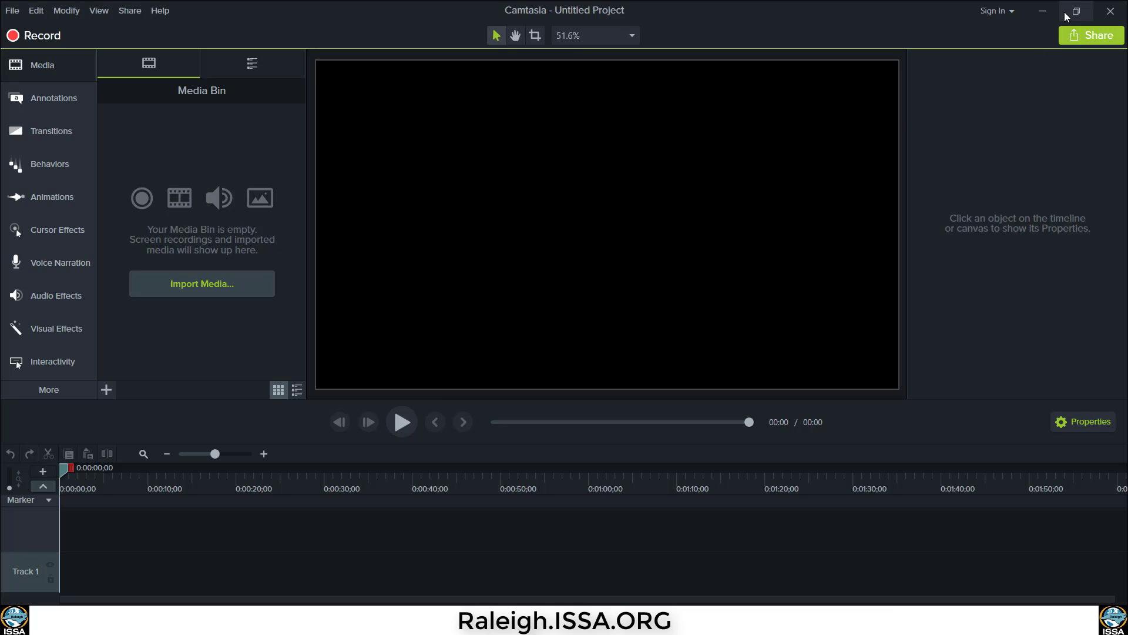
click(1042, 11)
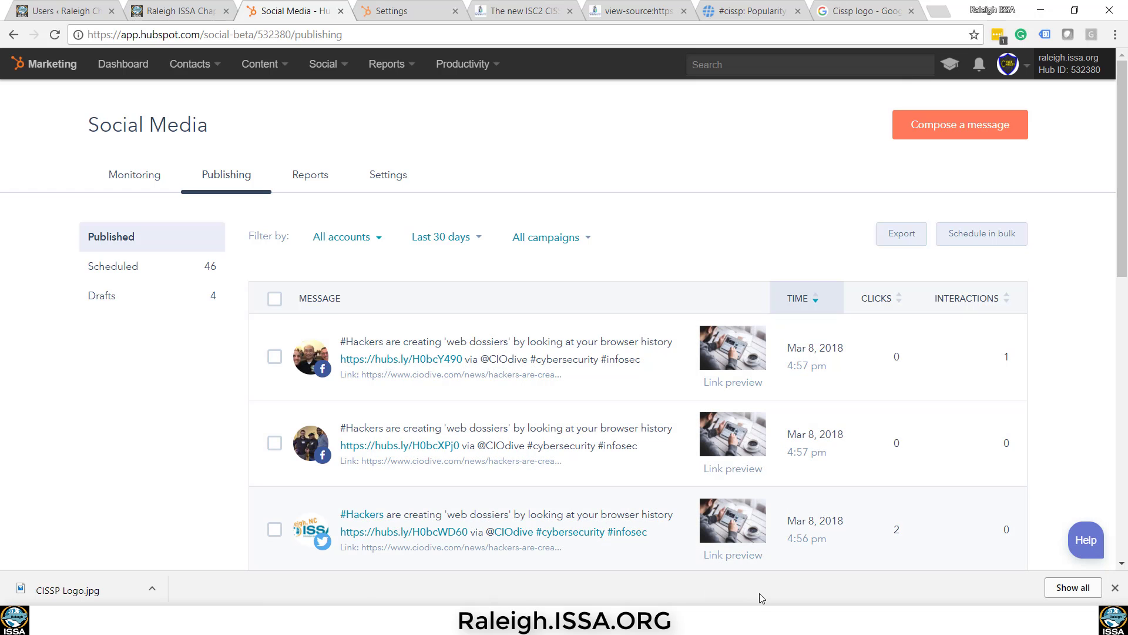
click(831, 620)
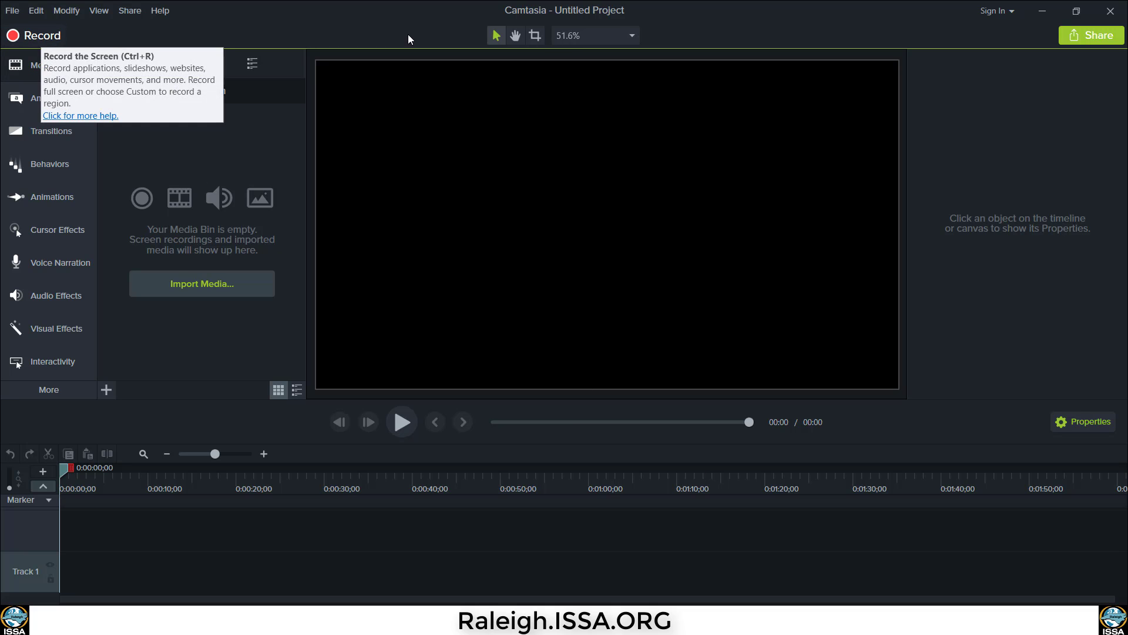
click(831, 621)
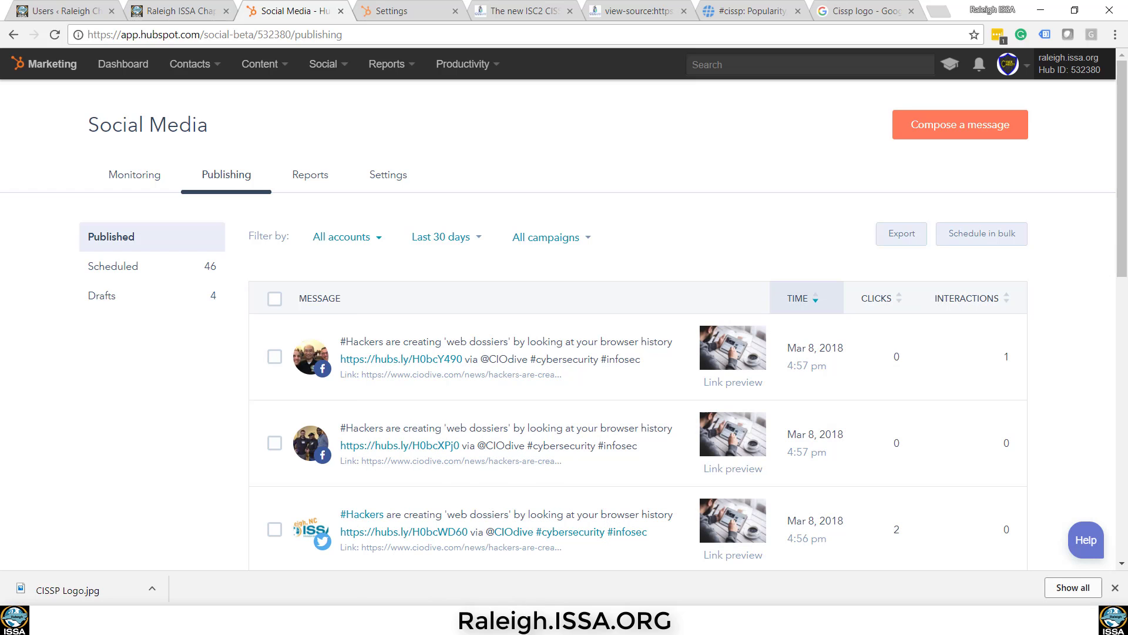
key(alt+Tab)
key(alt+Tab)
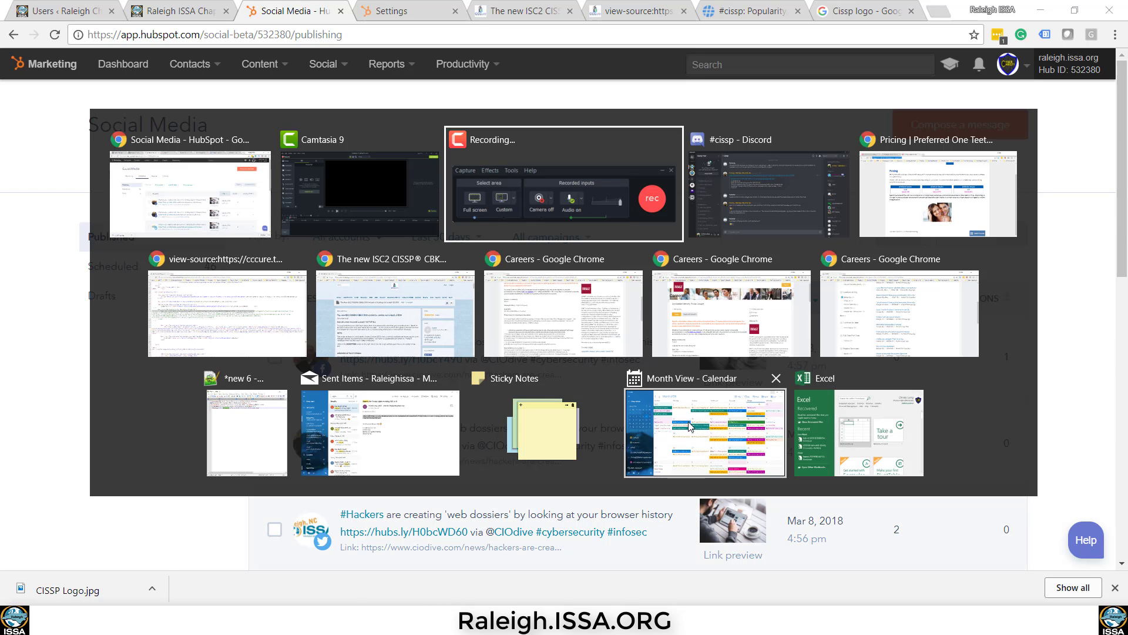